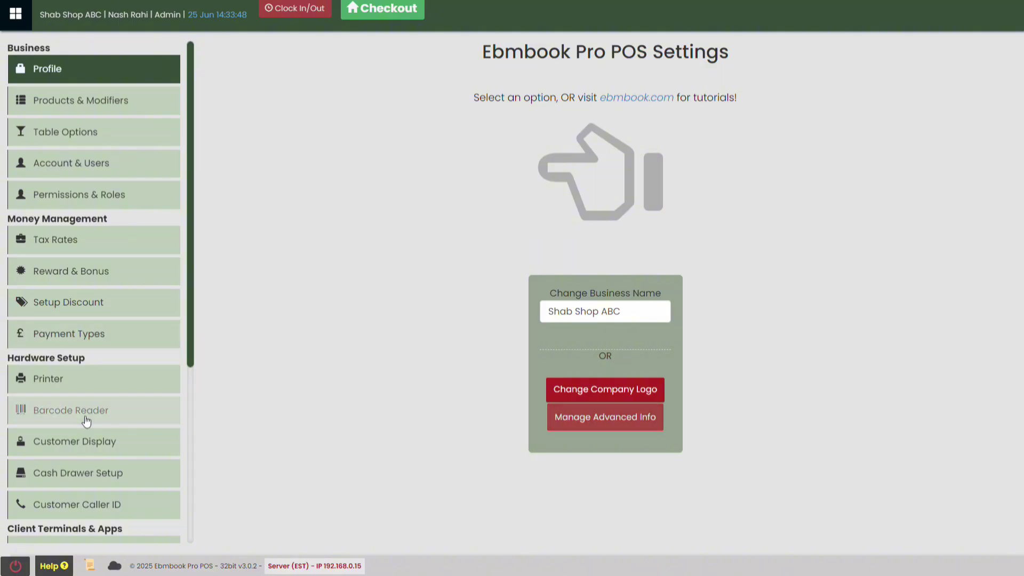
# Open the printer setup and compare the Quality Print and Standard Print methods for the Direct Print setup.
pyautogui.click(61, 381)
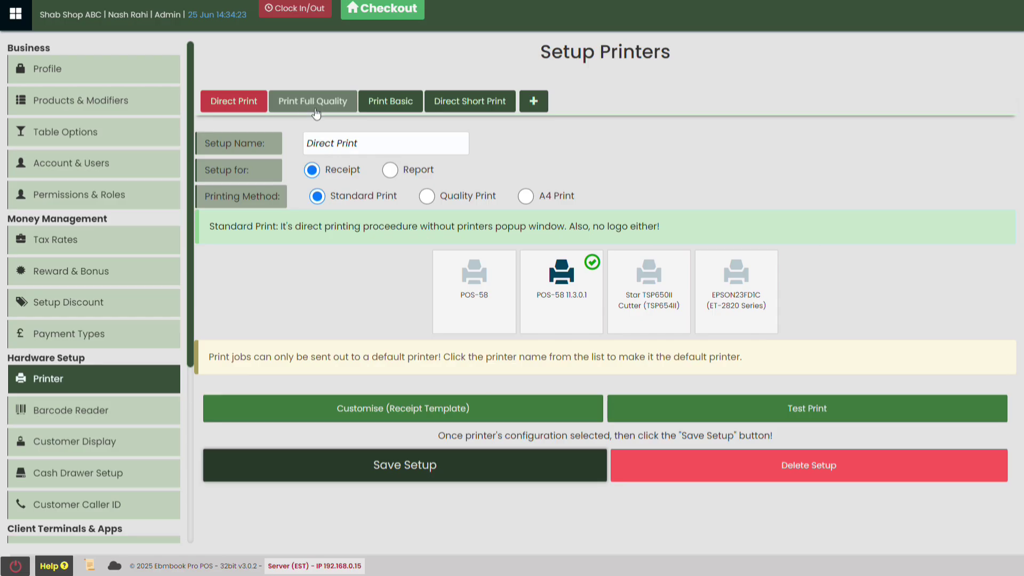
pyautogui.click(427, 197)
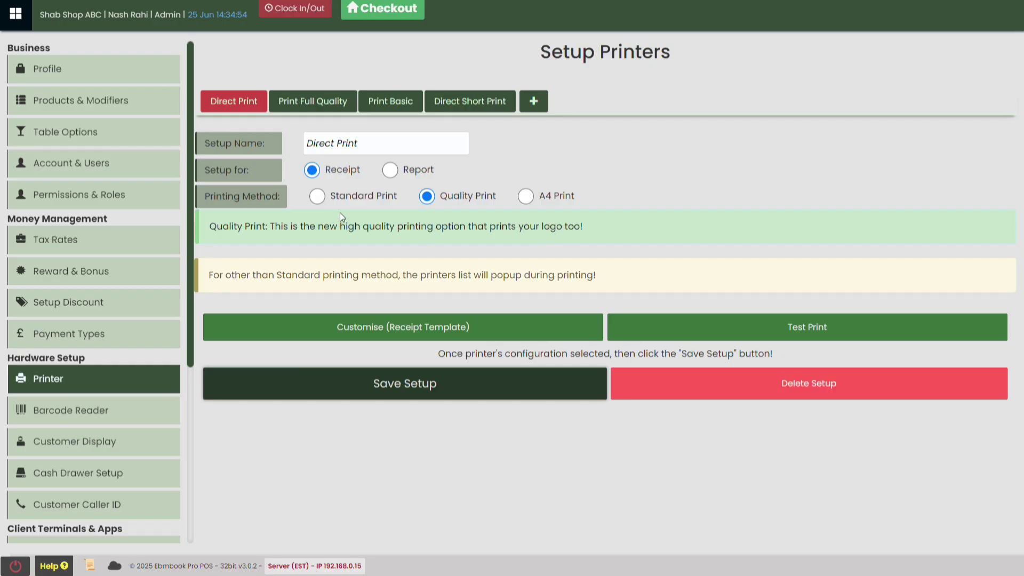
pyautogui.click(317, 196)
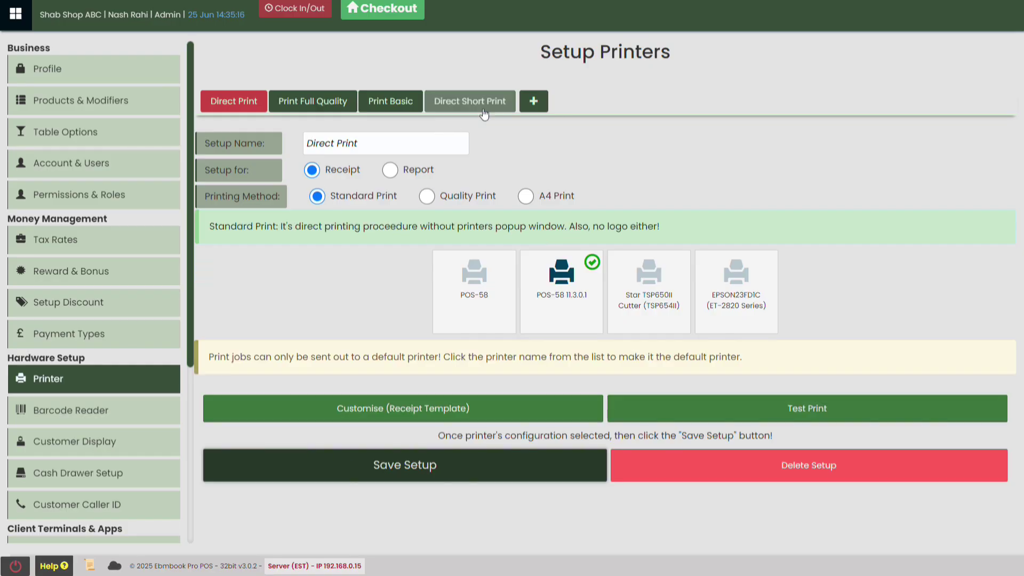
# Create and save a standard receipt printer setup named My Printer ABC using the POS-58 11.3.0.1 printer.
pyautogui.click(533, 101)
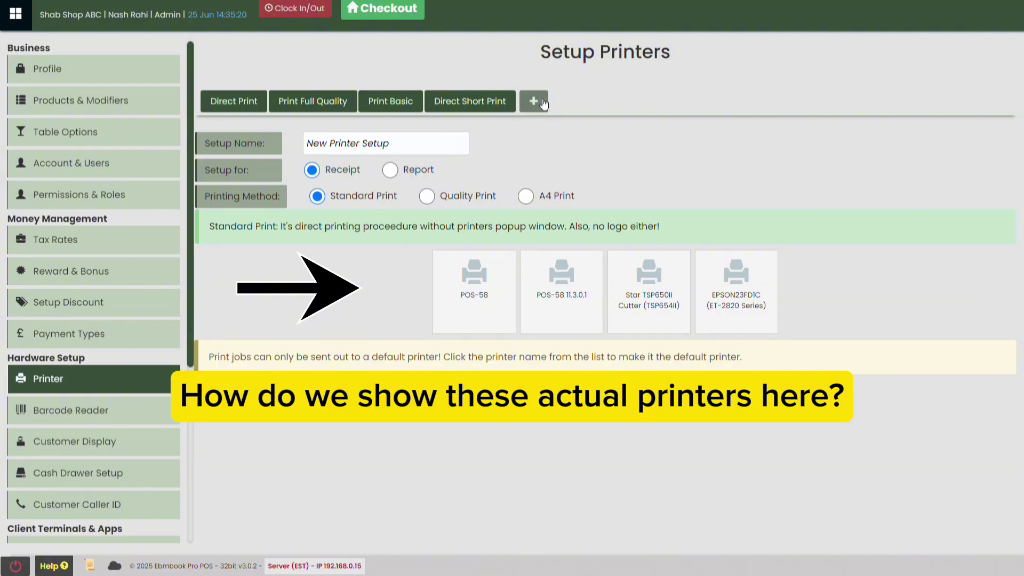
pyautogui.click(405, 141)
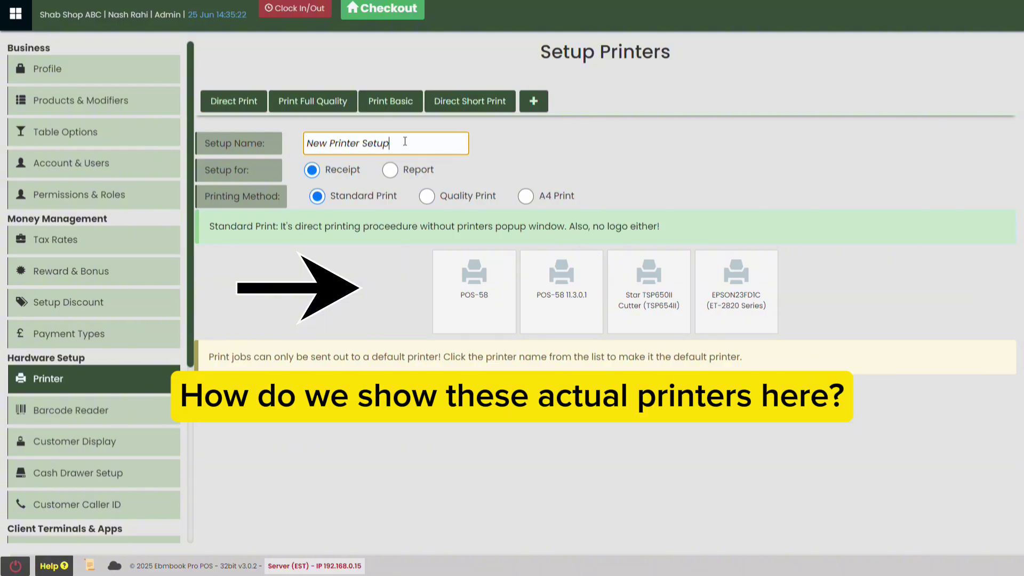
pyautogui.tripleClick(405, 141)
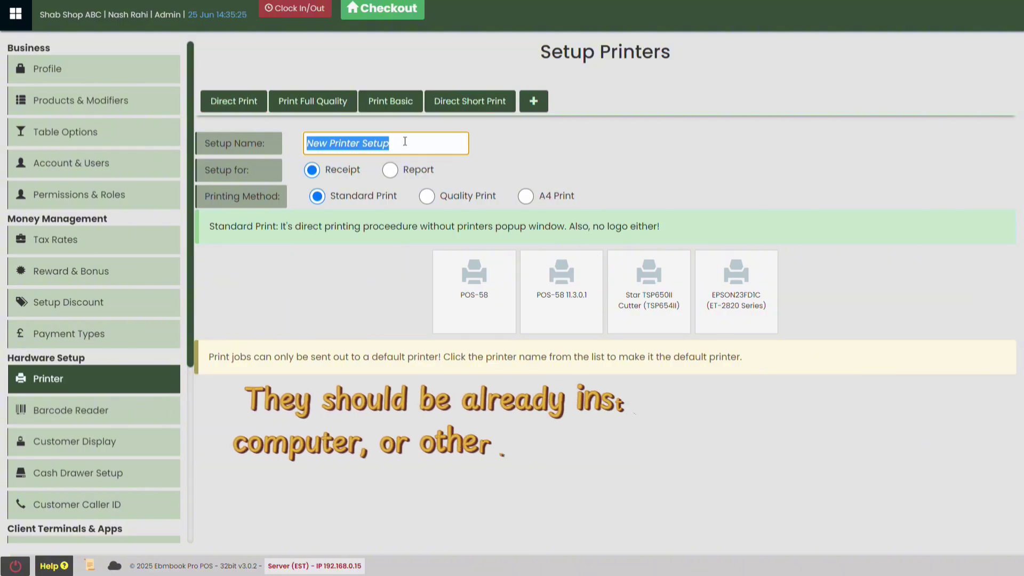
pyautogui.write('M')
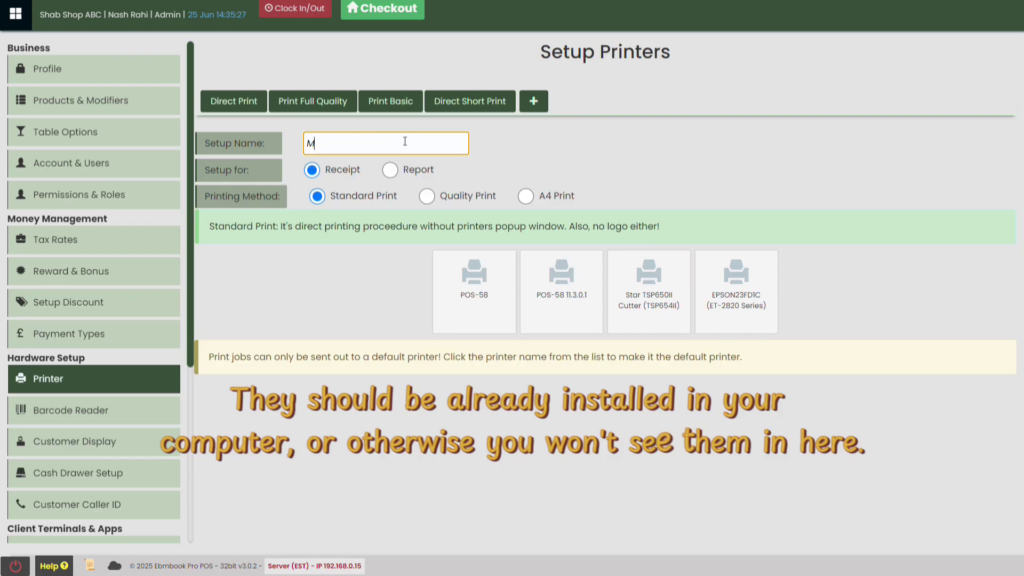
pyautogui.write('y Printer ABC')
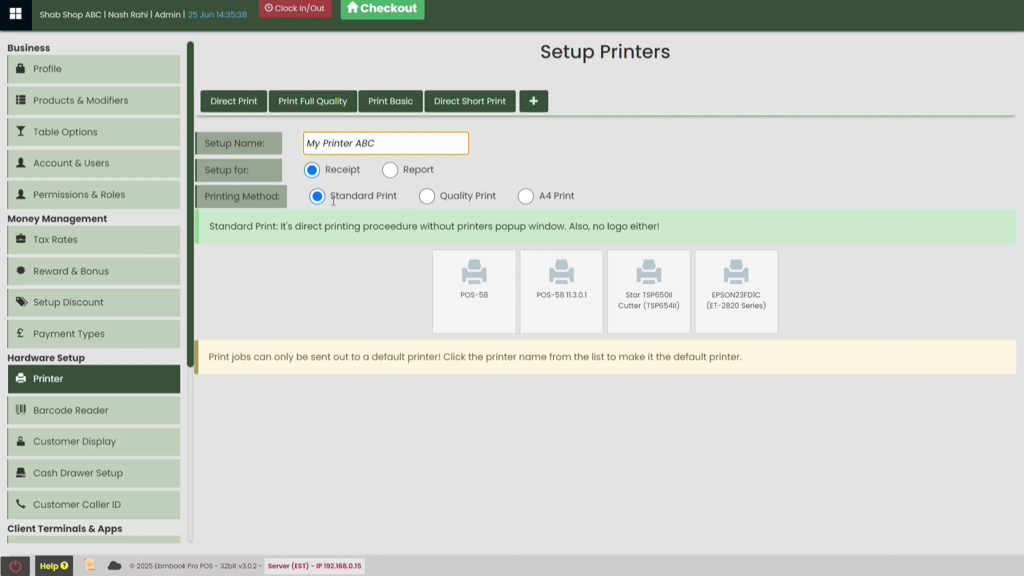
pyautogui.click(557, 302)
pyautogui.click(519, 435)
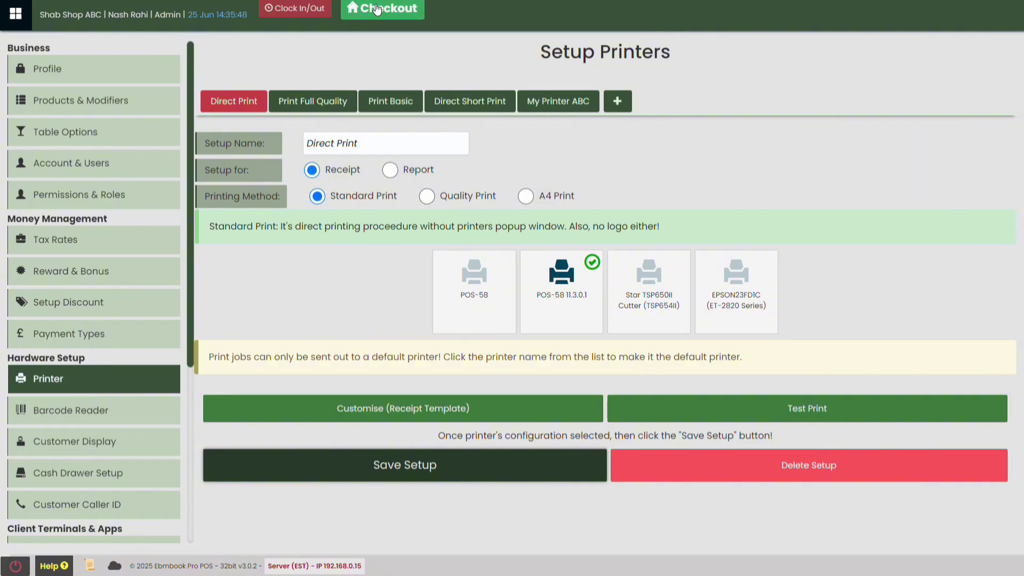
# Complete a takeaway cash order for one Water Bottle 1.5 at £1.99 and print its receipt with My Printer ABC.
pyautogui.click(377, 8)
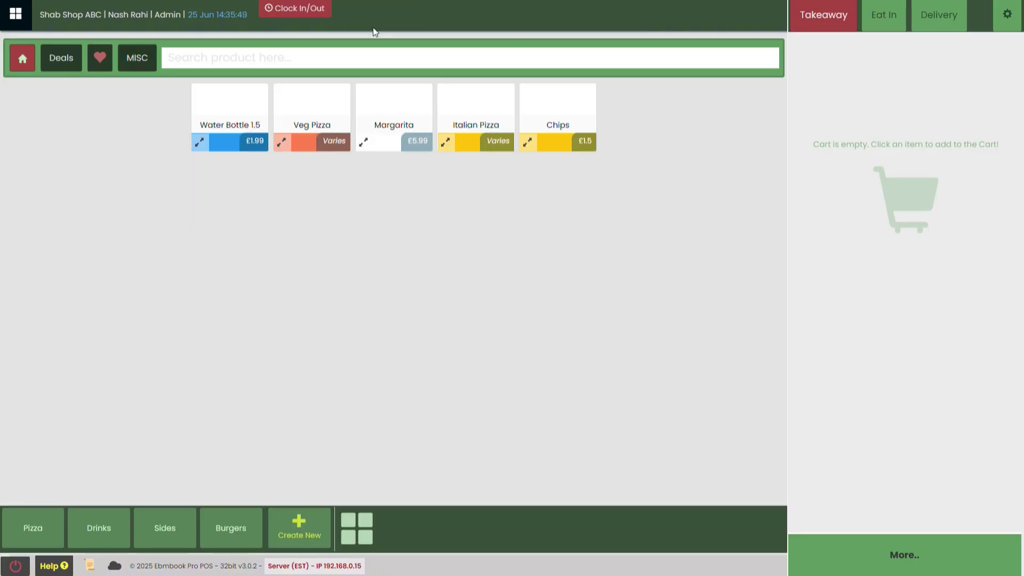
pyautogui.click(224, 108)
pyautogui.click(840, 504)
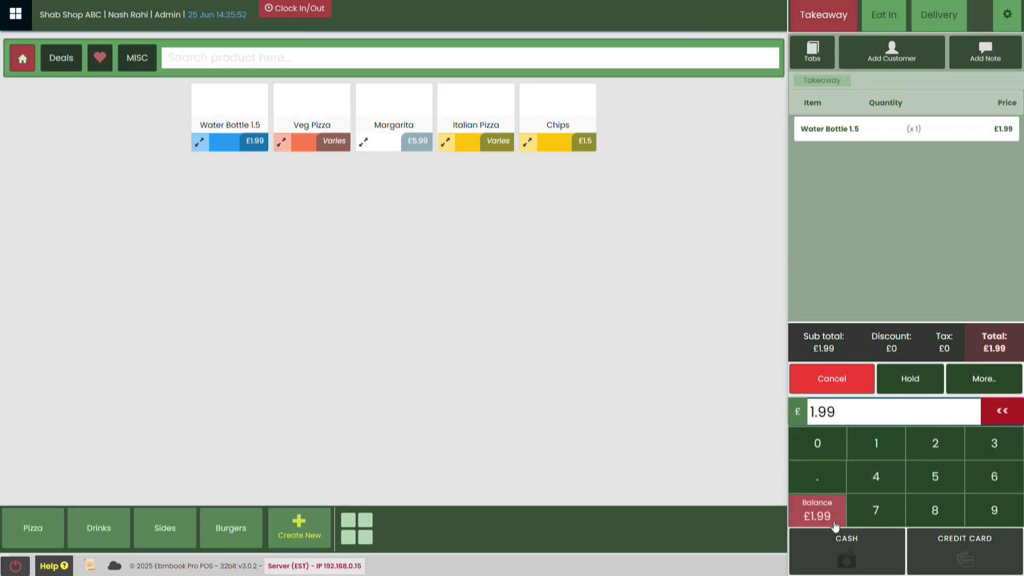
pyautogui.click(847, 555)
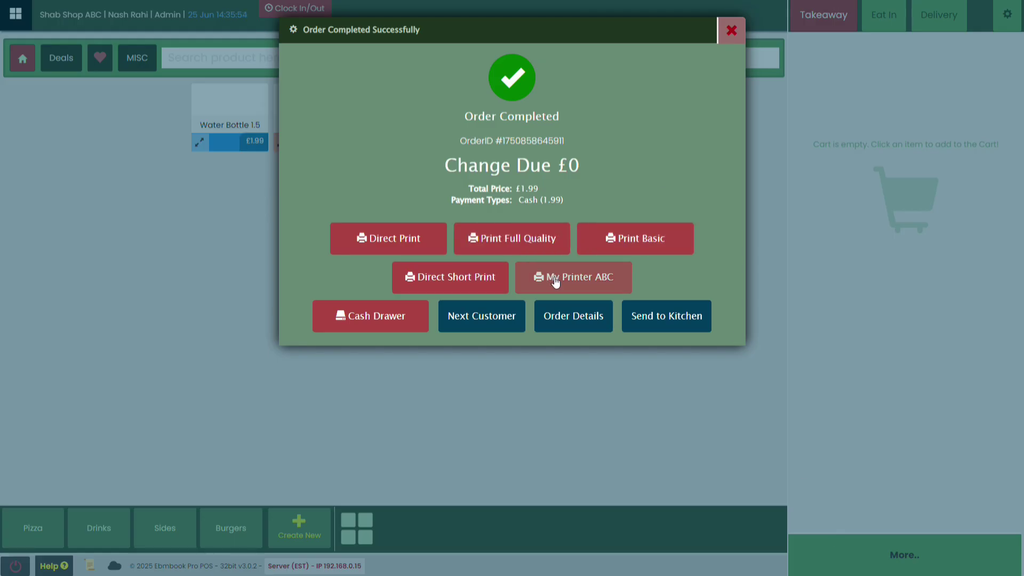
pyautogui.click(597, 283)
# Return to the printer setup and delete the My Printer ABC setup.
pyautogui.scroll(-1, 80, 374)
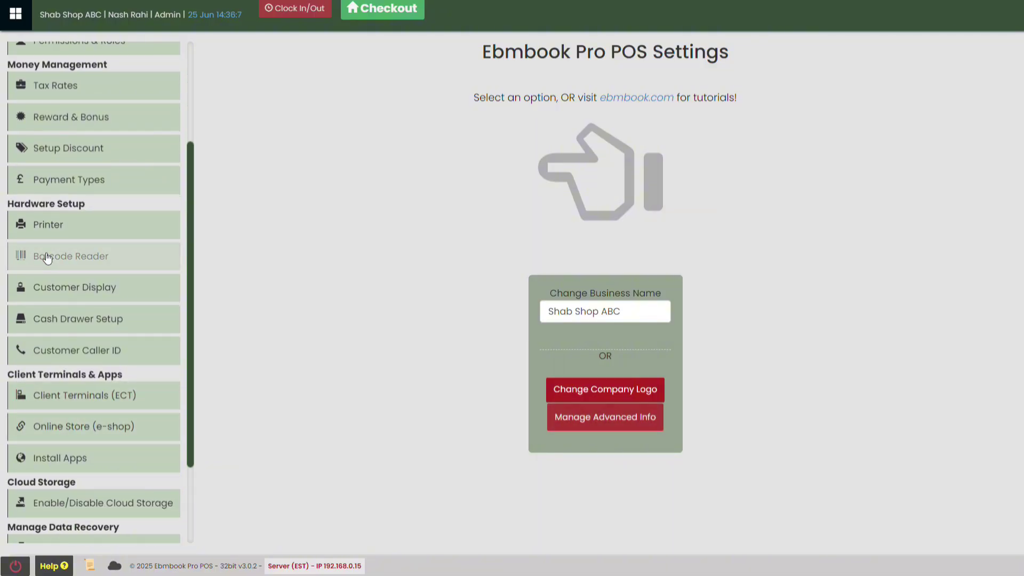
pyautogui.click(51, 224)
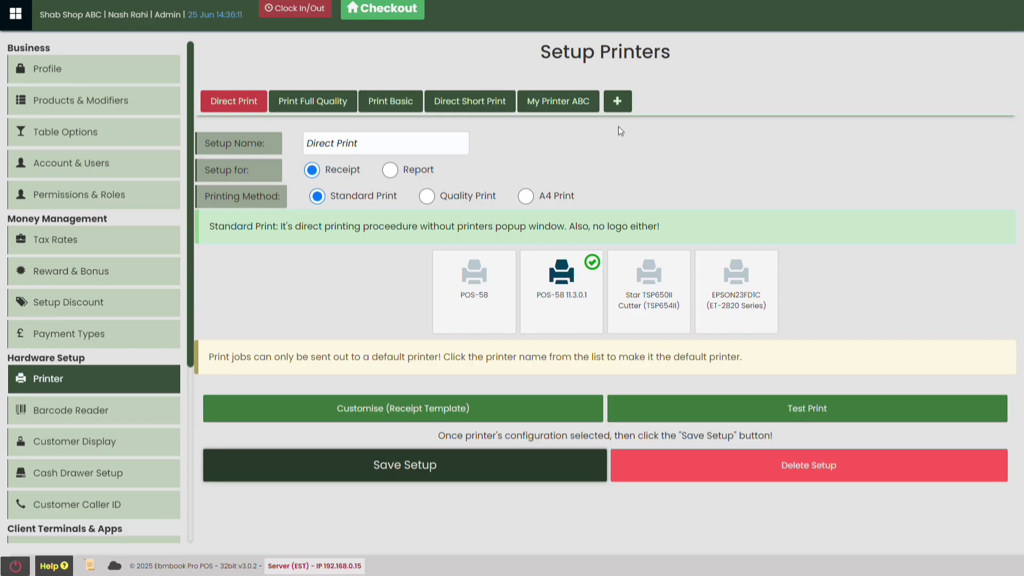
pyautogui.click(566, 107)
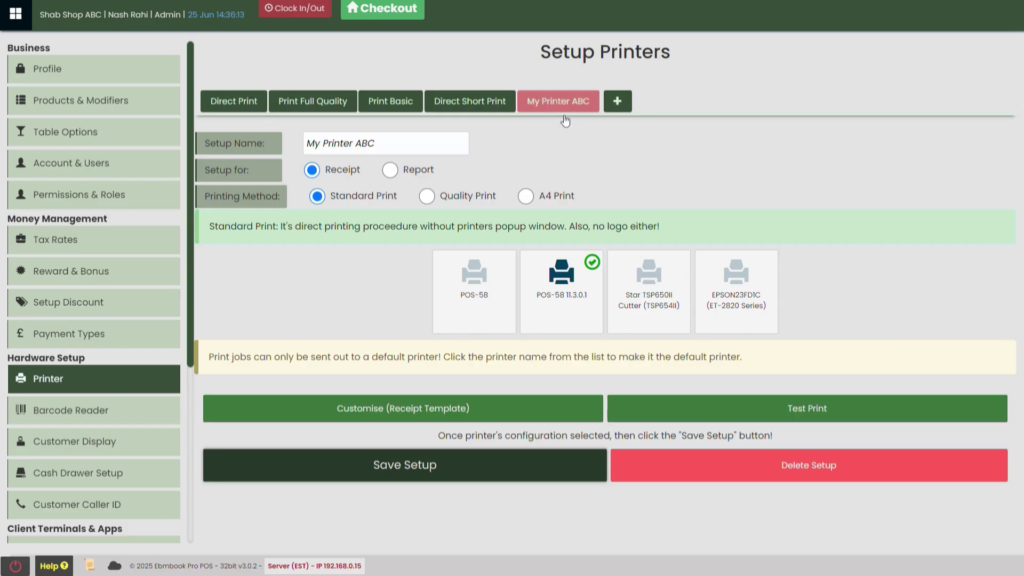
pyautogui.click(776, 481)
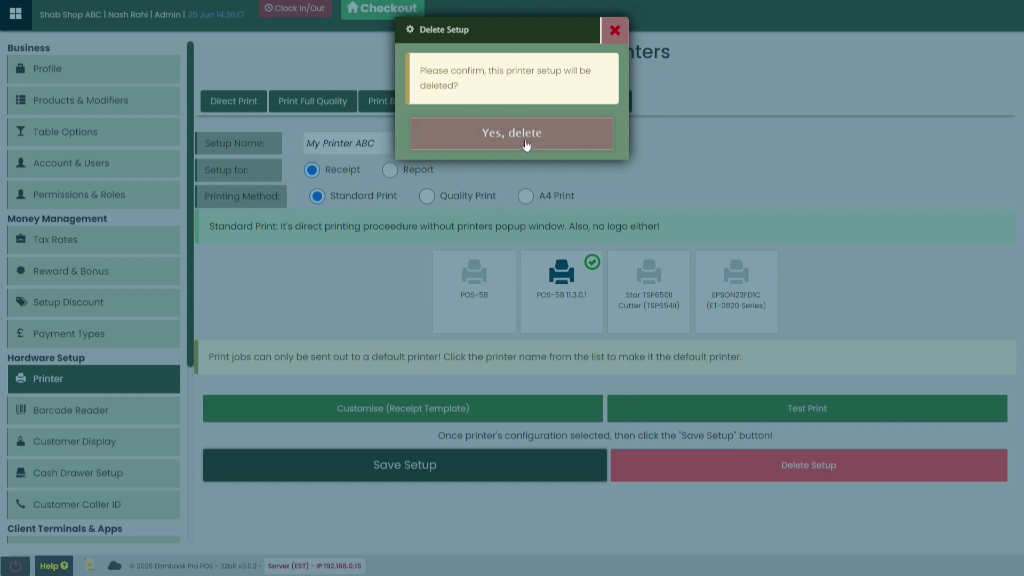
pyautogui.click(523, 140)
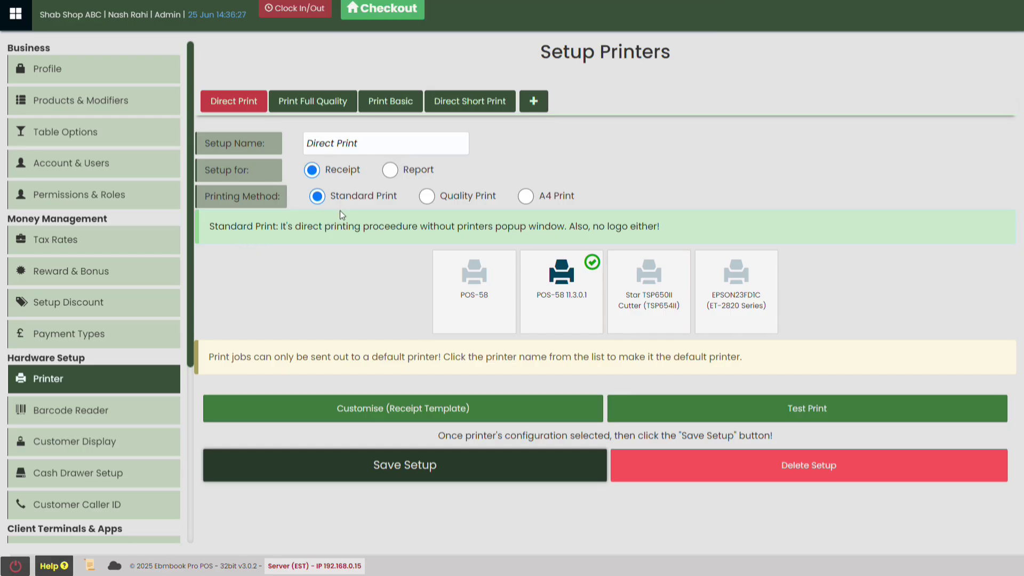
# Review the receipt template options of the Direct Print setup, including the title and address parts, and close it.
pyautogui.click(382, 415)
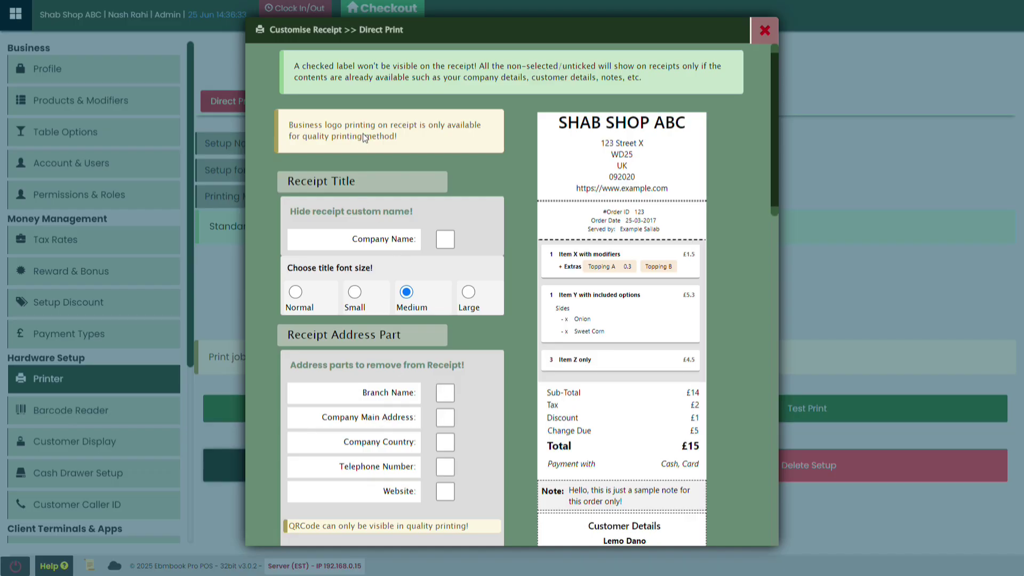
pyautogui.scroll(-3, 389, 210)
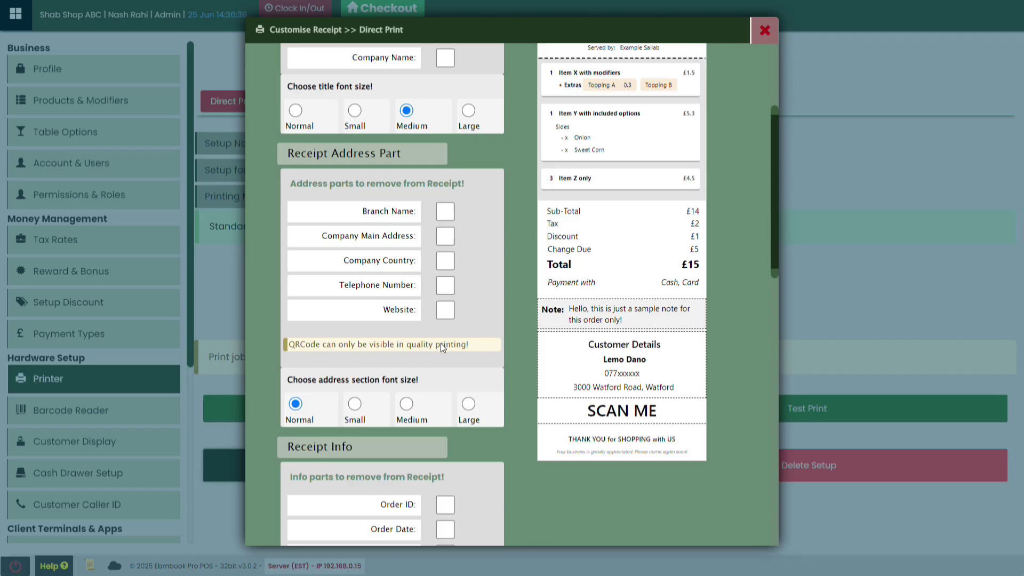
pyautogui.scroll(3, 442, 347)
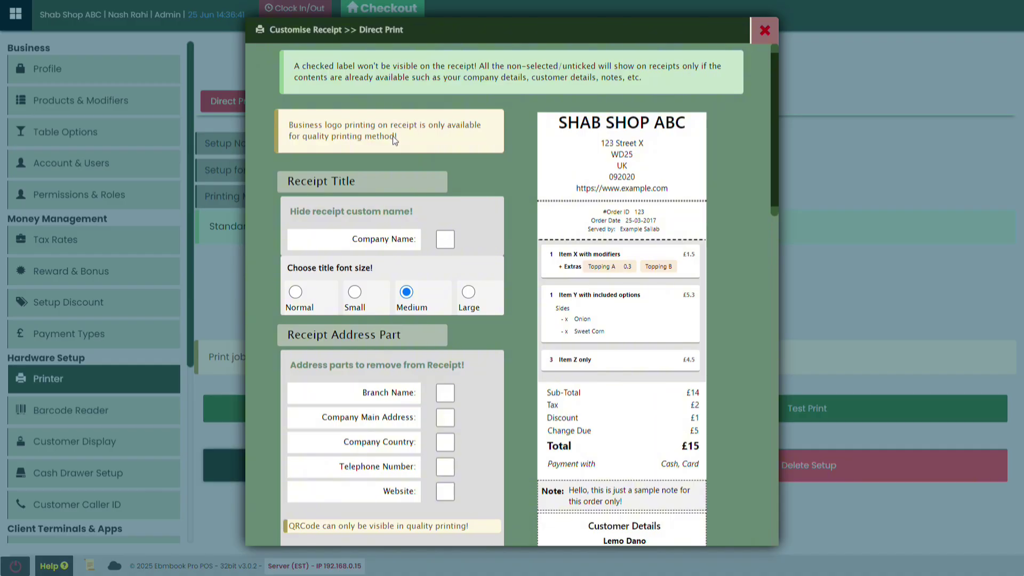
pyautogui.click(769, 29)
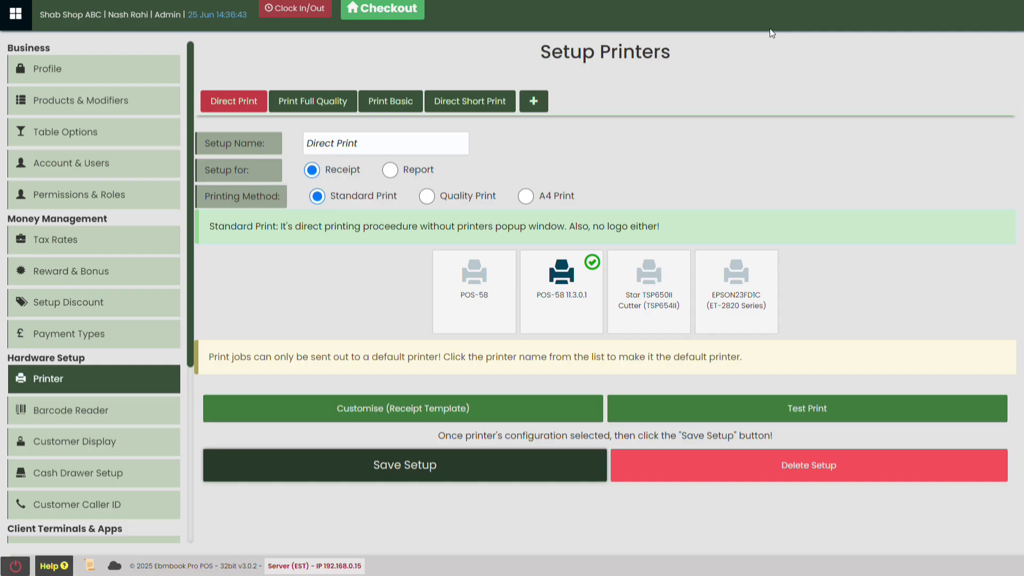
# Open the Print Full Quality setup's receipt template and examine its logo, title, address and QR code options.
pyautogui.click(312, 102)
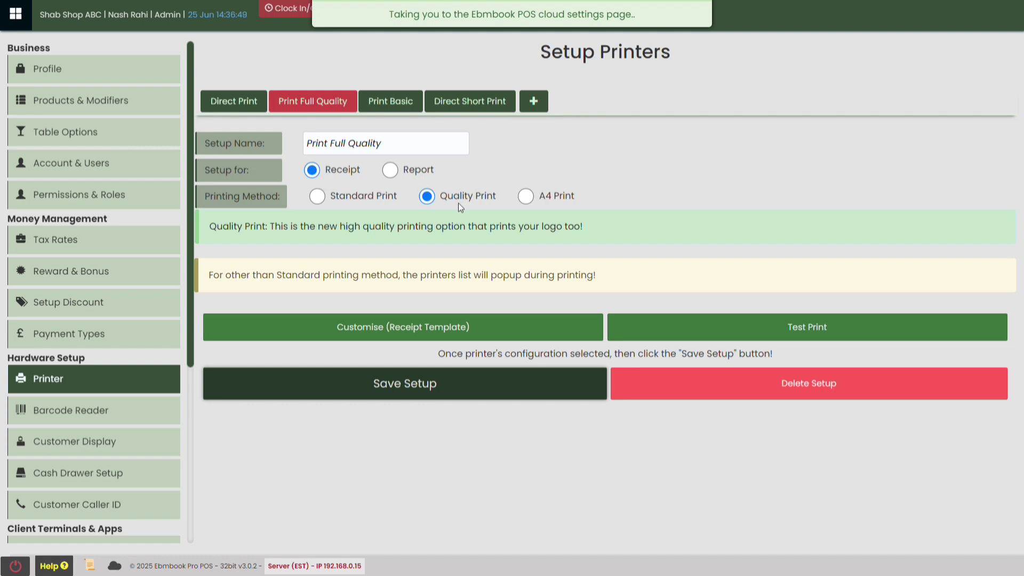
pyautogui.click(403, 327)
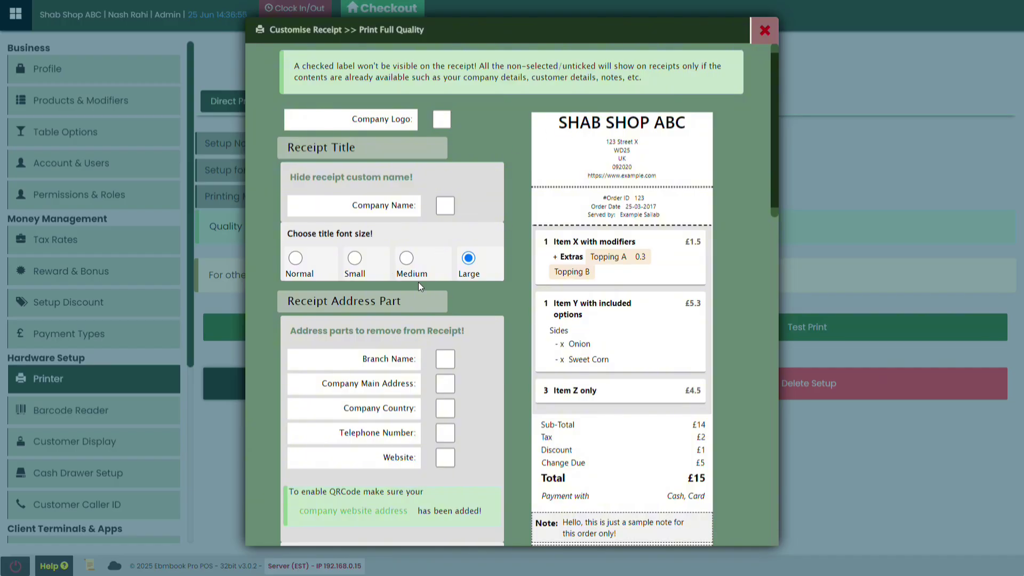
pyautogui.scroll(-3, 418, 287)
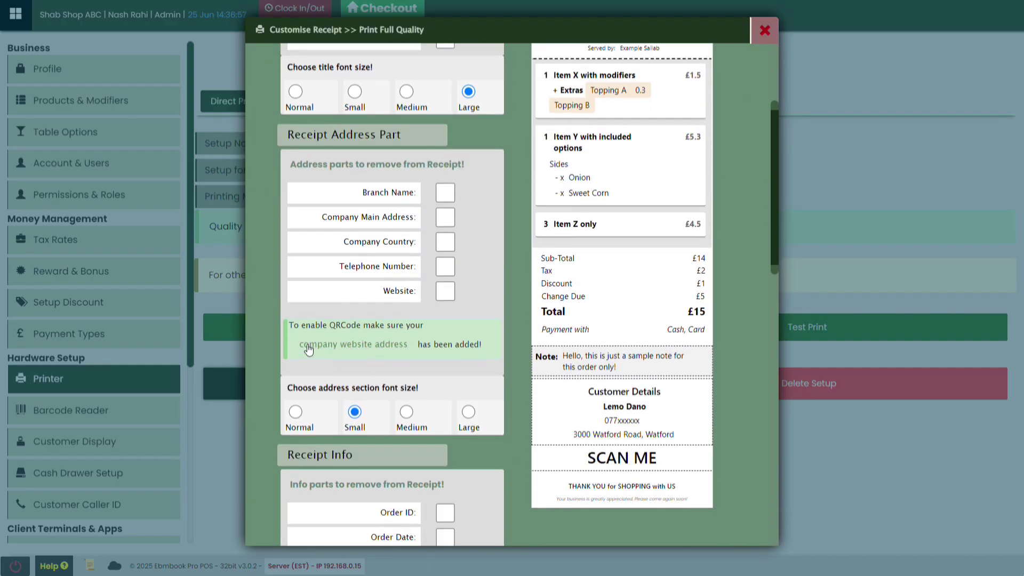
pyautogui.scroll(3, 468, 331)
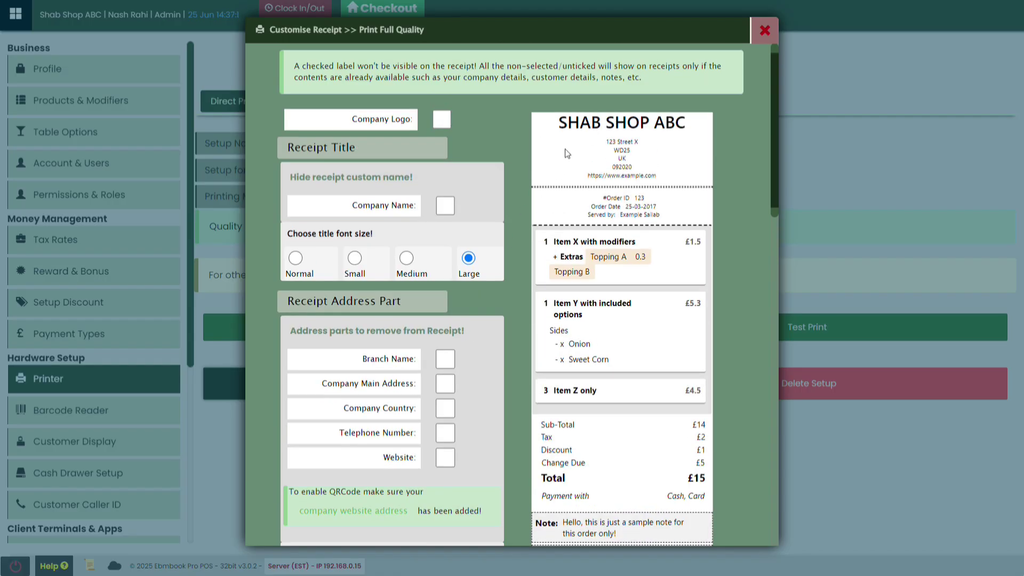
pyautogui.scroll(-1, 466, 214)
pyautogui.scroll(1, 468, 208)
# Try checking the Company Logo option in the Print Full Quality receipt template, uncheck it and close the template.
pyautogui.click(442, 121)
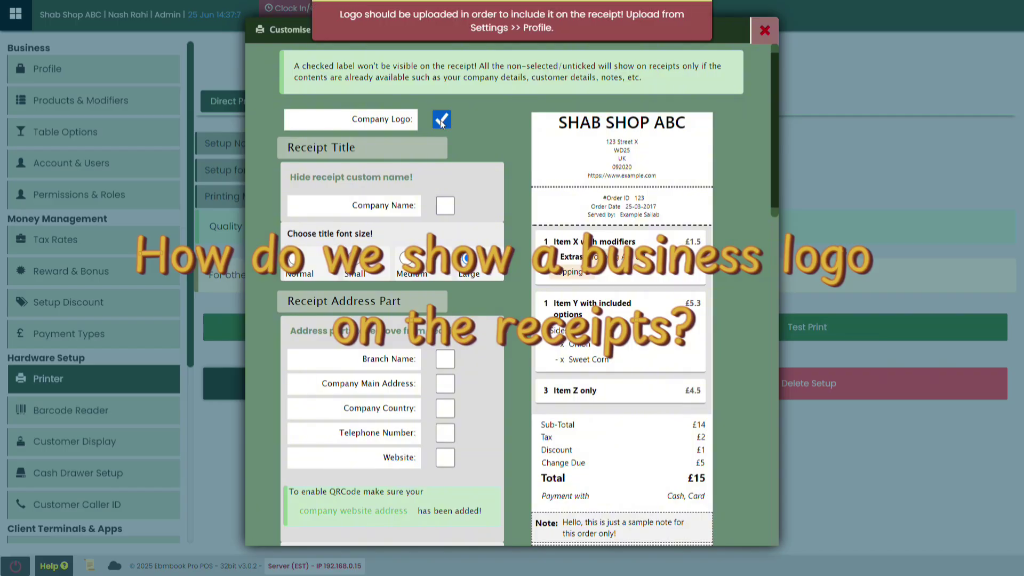
pyautogui.click(433, 123)
pyautogui.click(764, 29)
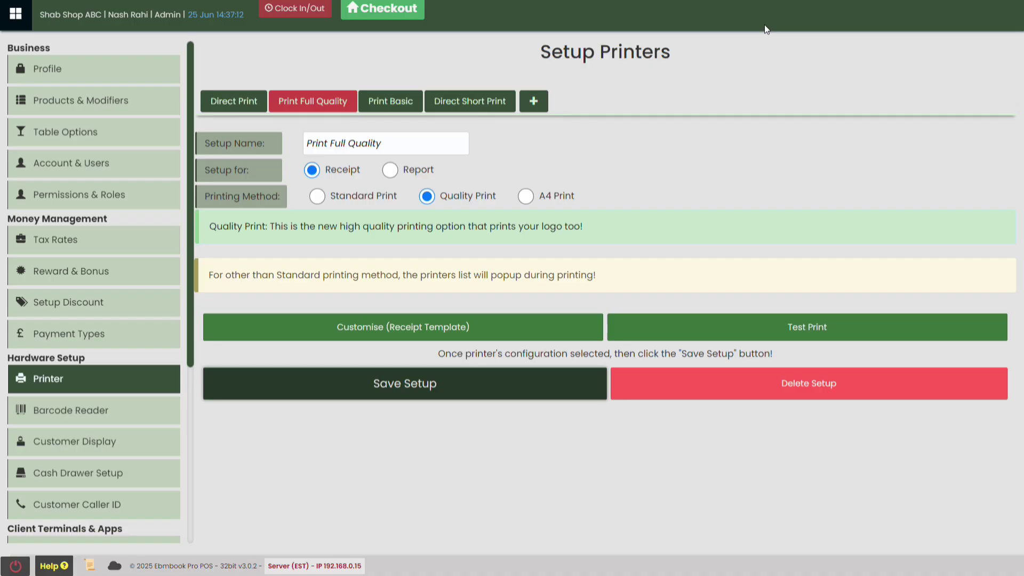
# Upload the chicken-steak-burger image as the company logo in the business profile and save it.
pyautogui.click(56, 69)
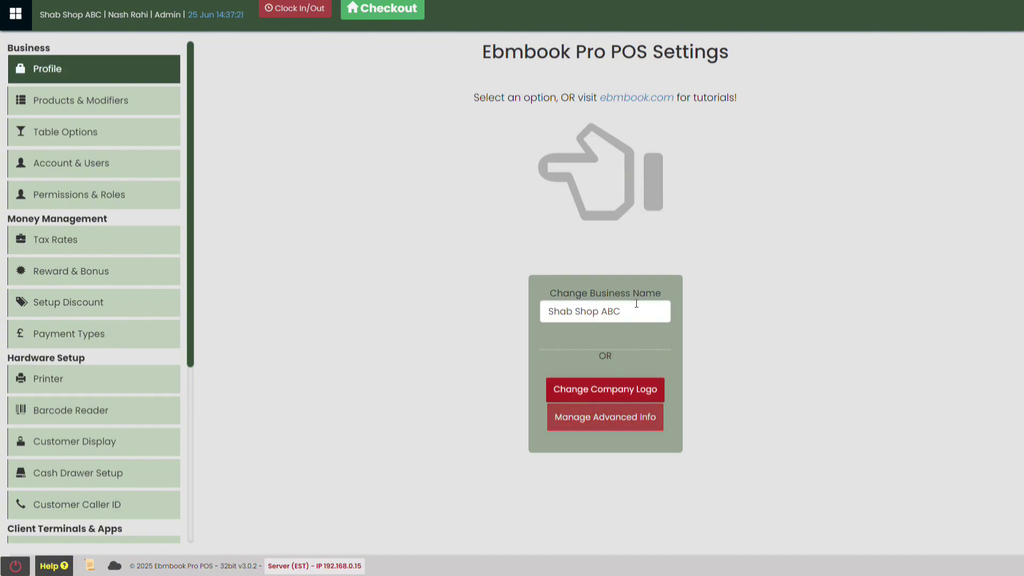
pyautogui.click(599, 394)
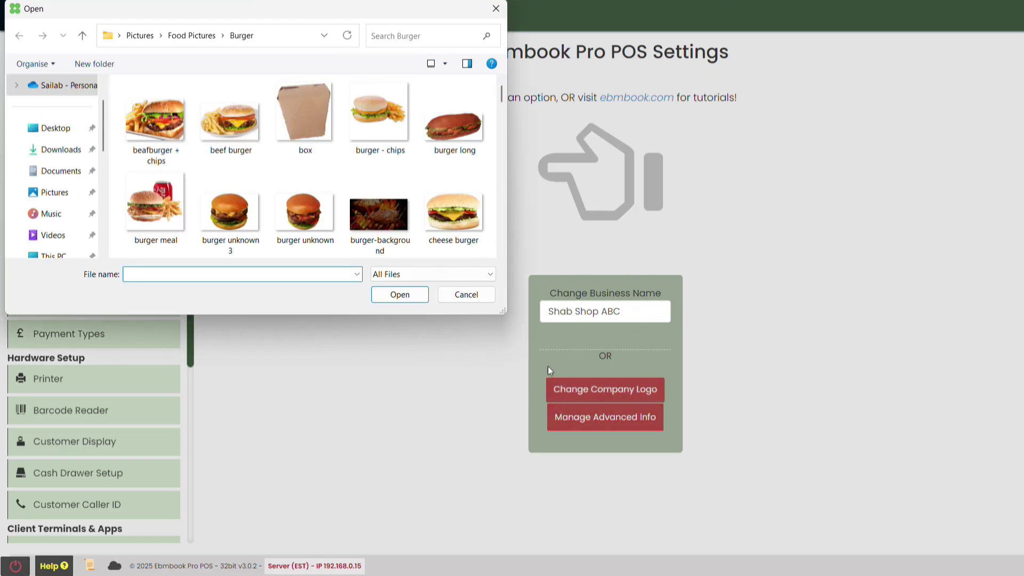
pyautogui.scroll(-1, 257, 153)
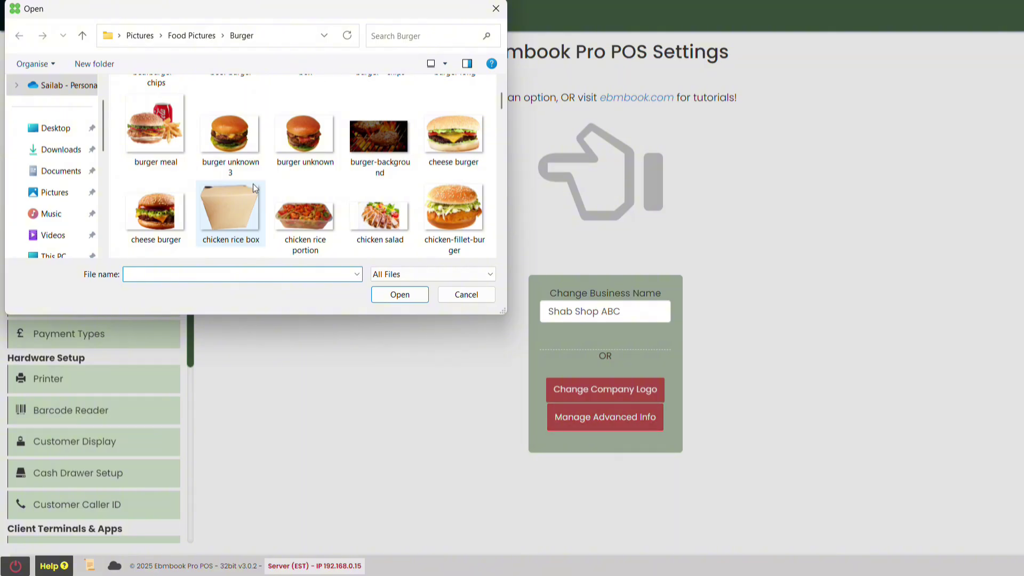
pyautogui.scroll(-1, 255, 187)
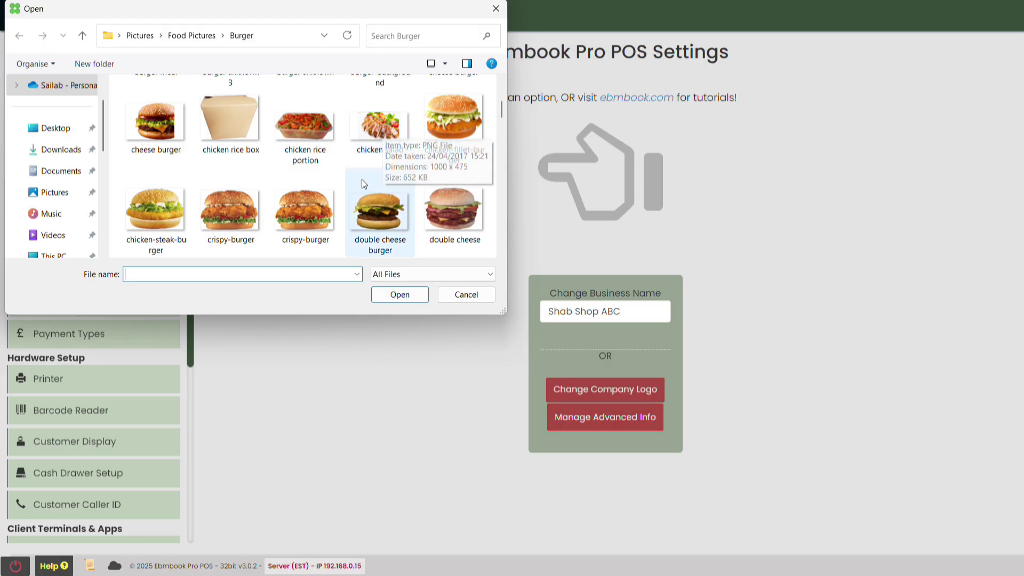
pyautogui.click(173, 209)
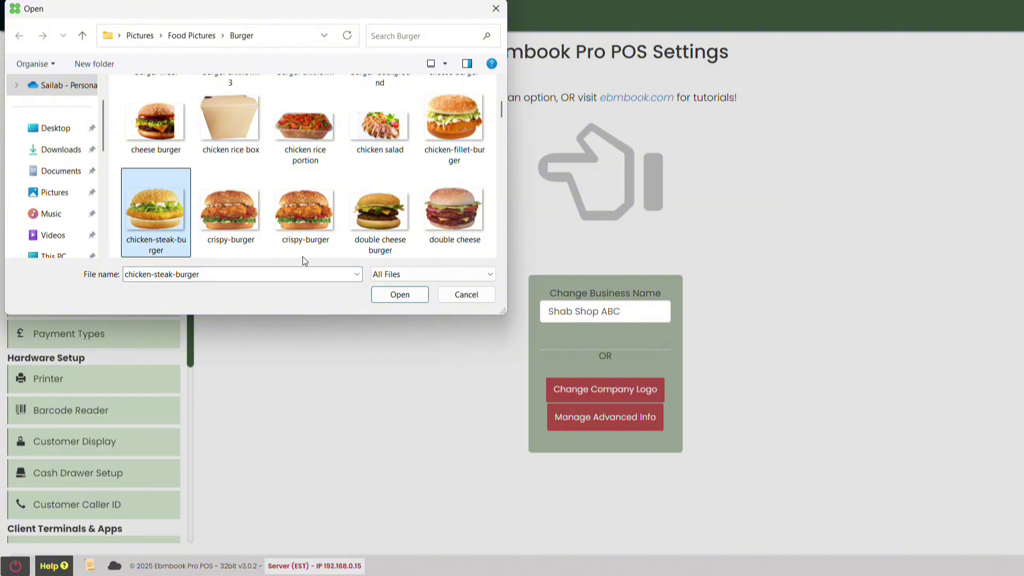
pyautogui.click(400, 294)
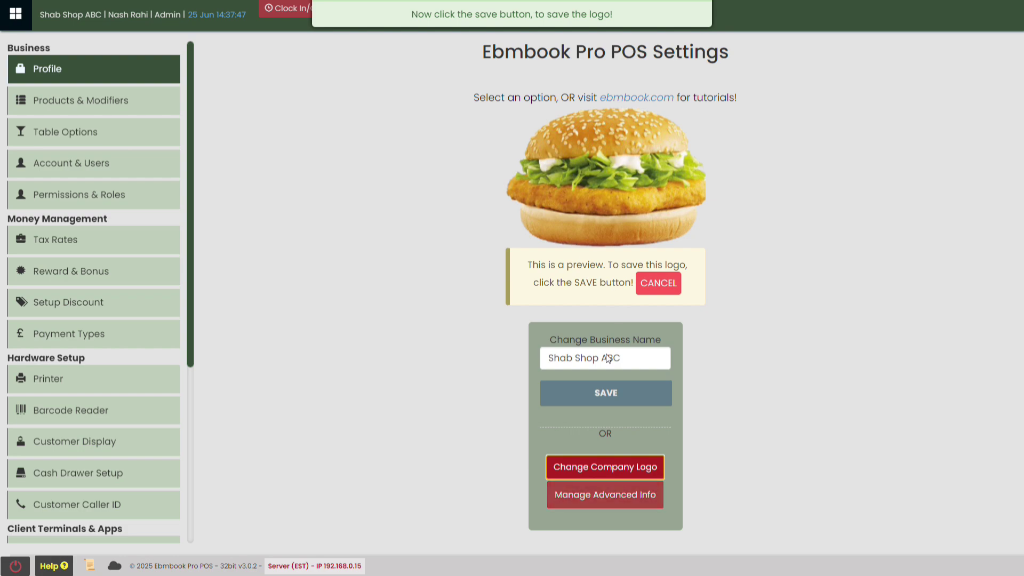
pyautogui.click(603, 395)
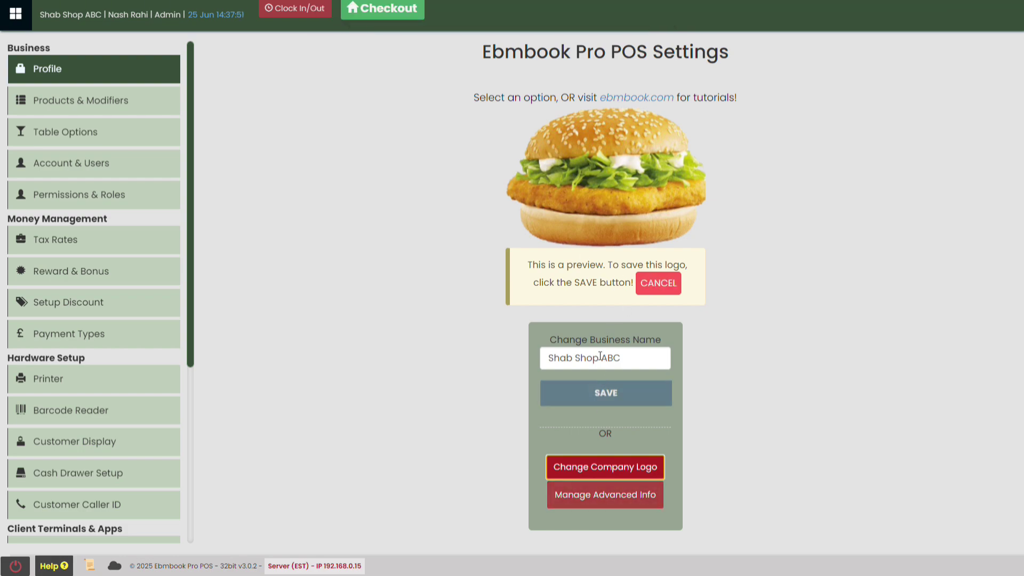
pyautogui.click(585, 398)
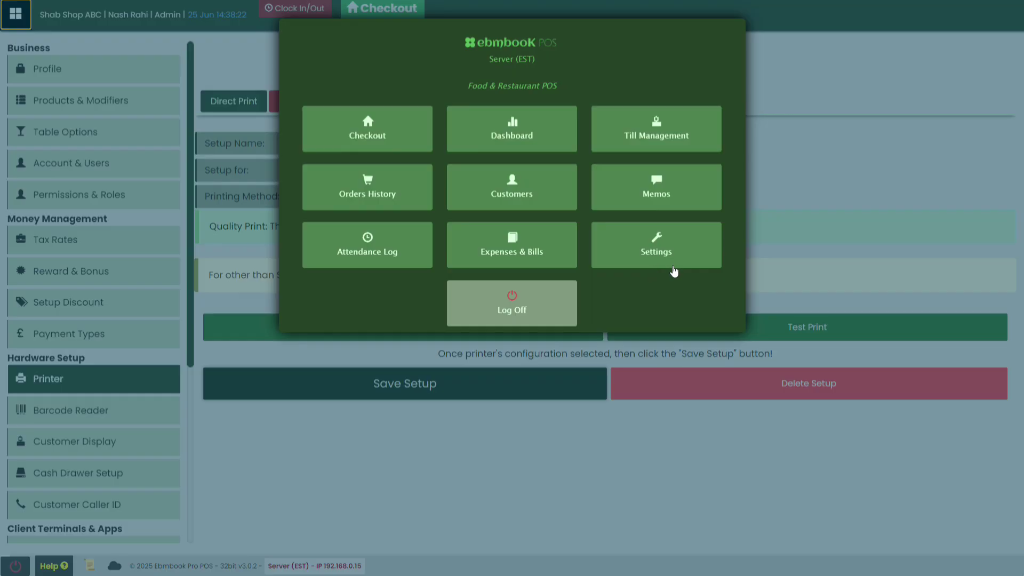
# Log off the POS and sign back in to the first Admin account by entering its POS PIN.
pyautogui.click(499, 309)
pyautogui.click(356, 251)
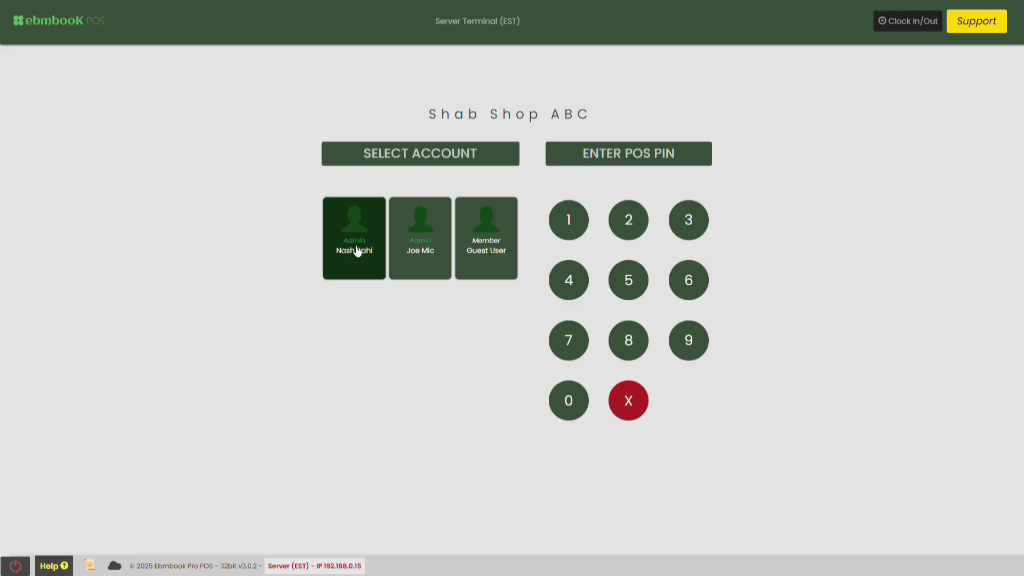
pyautogui.click(630, 221)
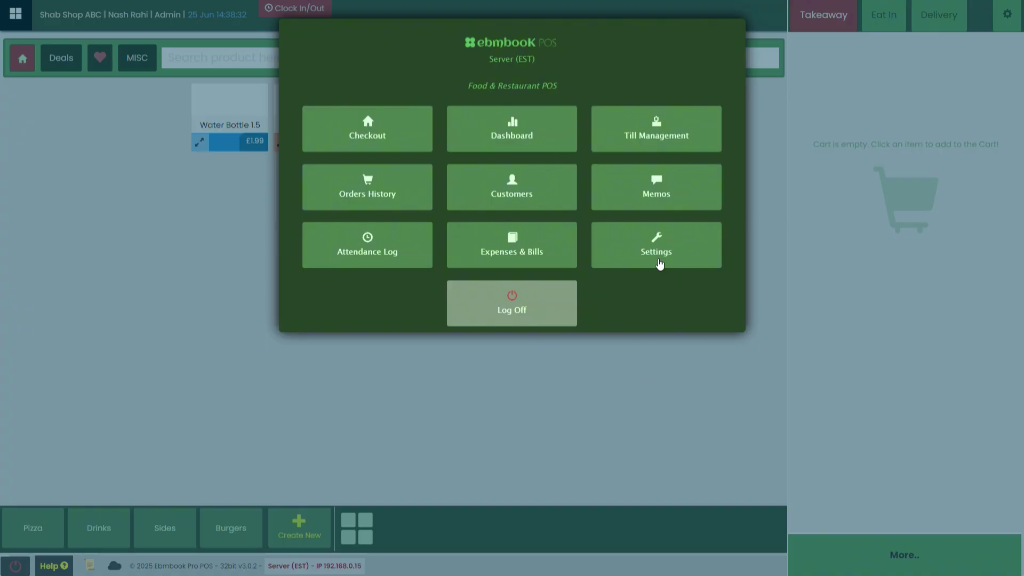
# Open the receipt template of the Print Full Quality setup in the printer settings.
pyautogui.click(651, 247)
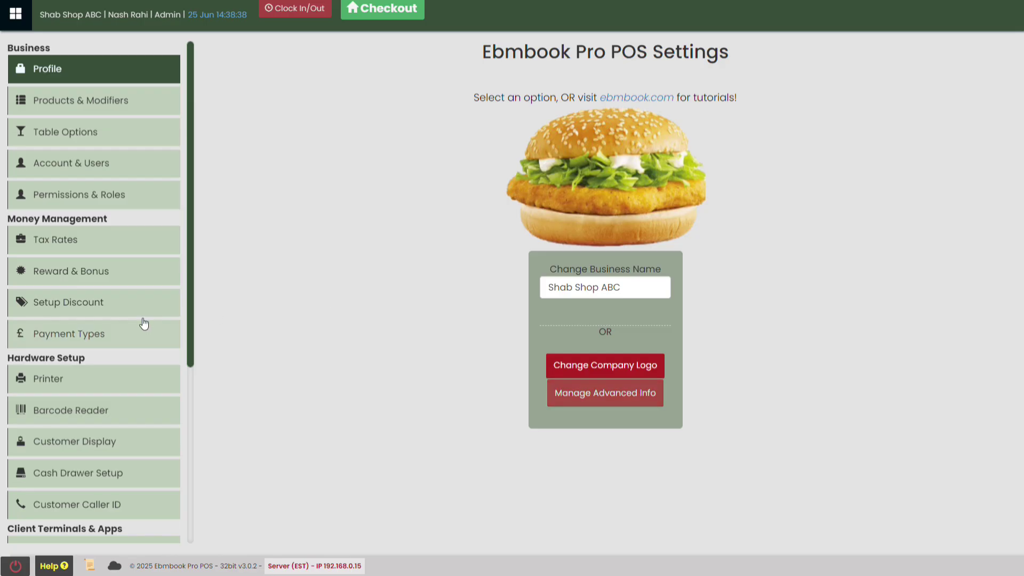
pyautogui.click(43, 380)
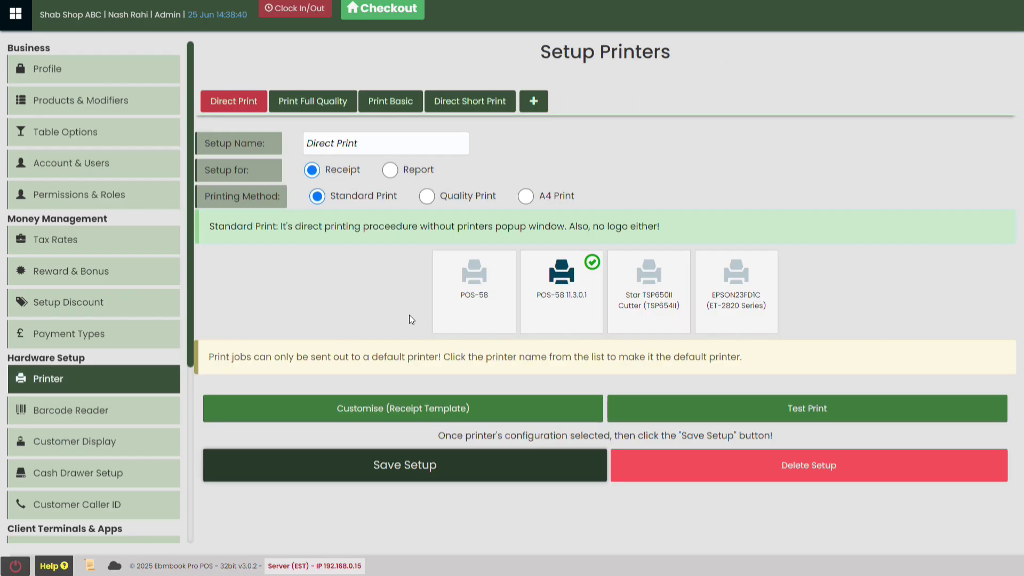
pyautogui.click(318, 106)
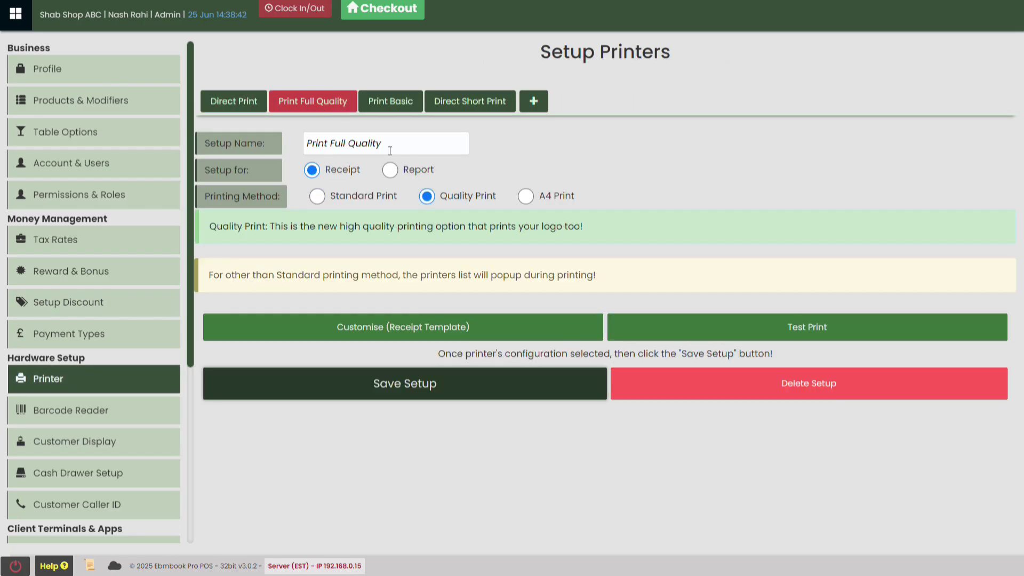
pyautogui.click(370, 331)
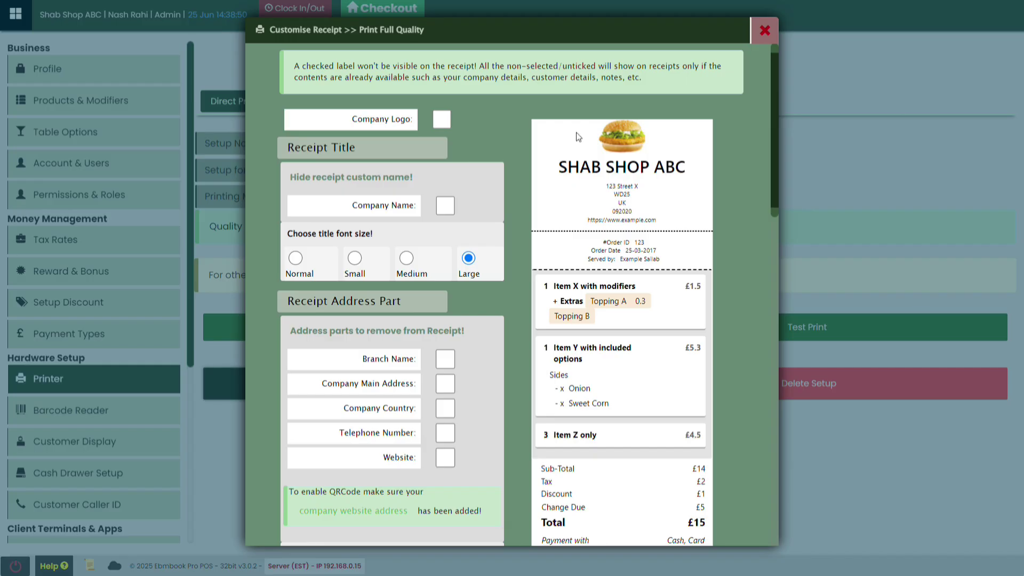
# Try hiding the company logo and using a Medium address section font size in the template, and restore both settings.
pyautogui.click(441, 121)
pyautogui.click(441, 122)
pyautogui.scroll(-3, 425, 345)
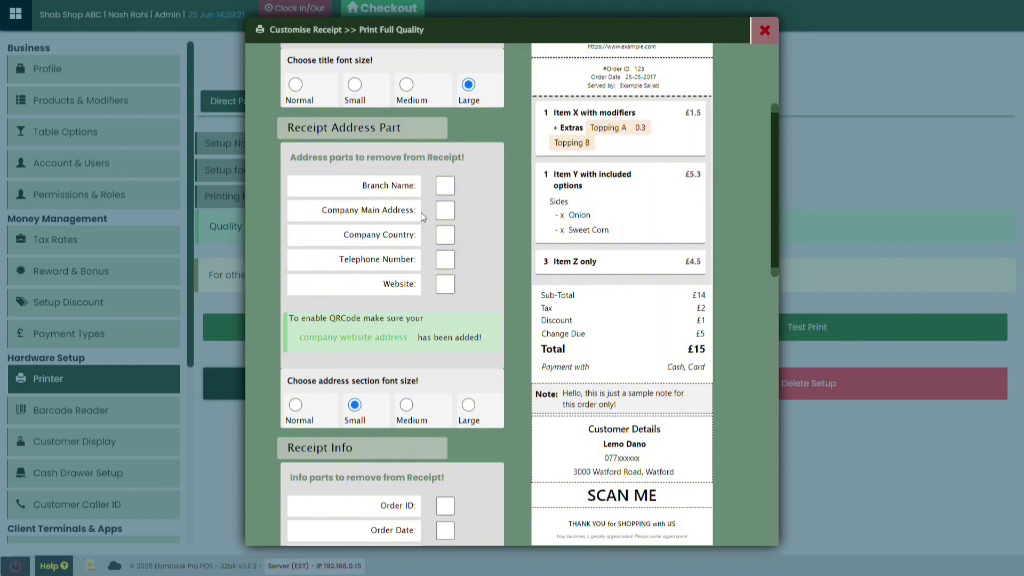
pyautogui.scroll(2, 593, 245)
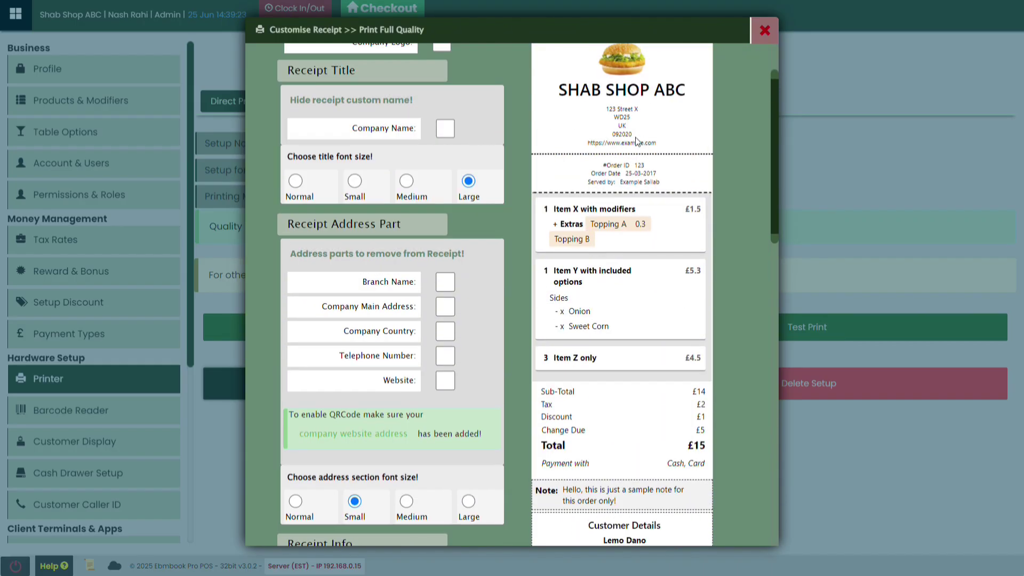
pyautogui.scroll(-3, 439, 418)
pyautogui.click(407, 356)
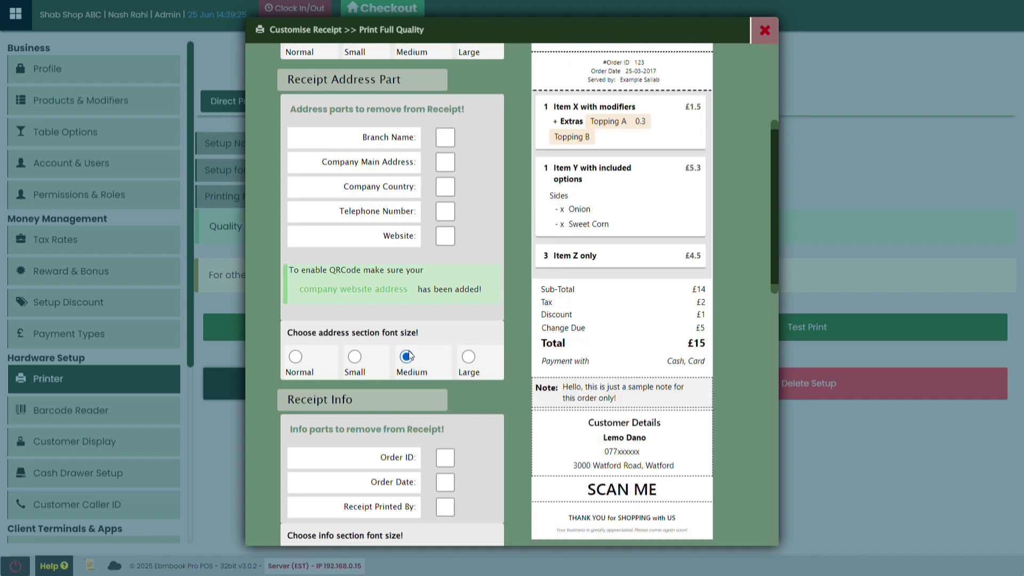
pyautogui.scroll(-3, 507, 287)
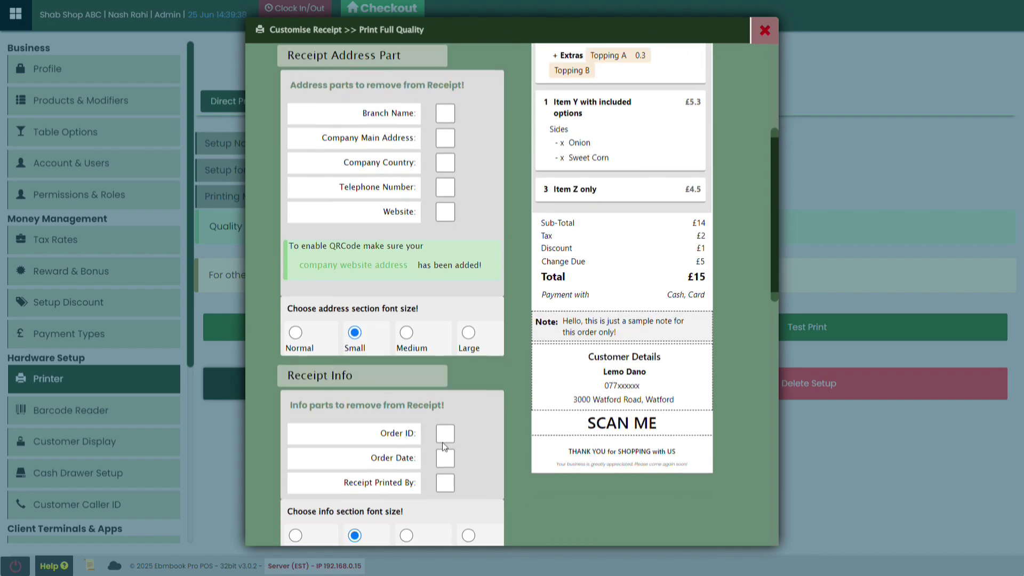
pyautogui.scroll(3, 495, 379)
pyautogui.scroll(2, 493, 377)
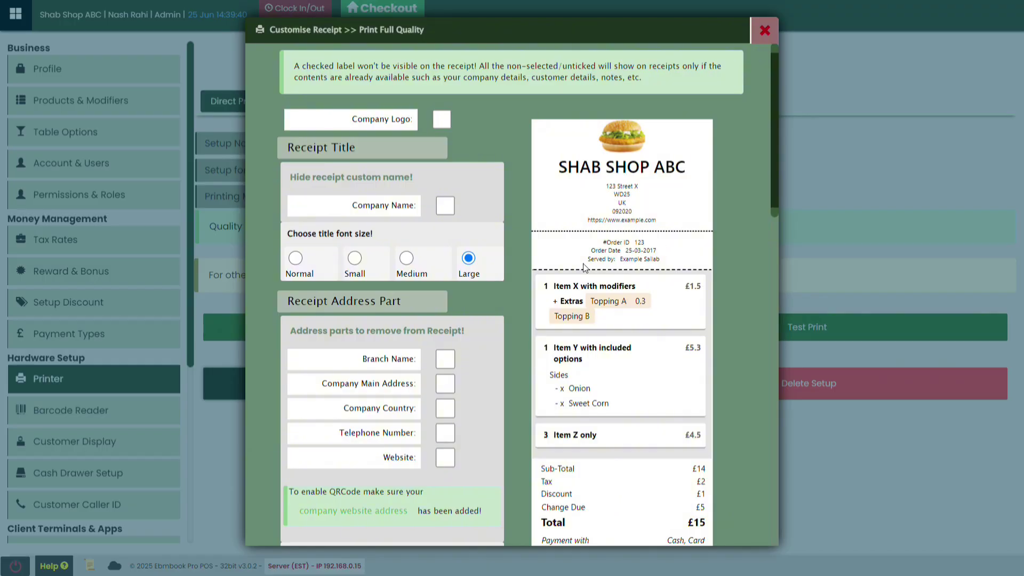
# Remove the Receipt Printed By and Order ID lines from the Print Full Quality receipt.
pyautogui.scroll(-4, 451, 407)
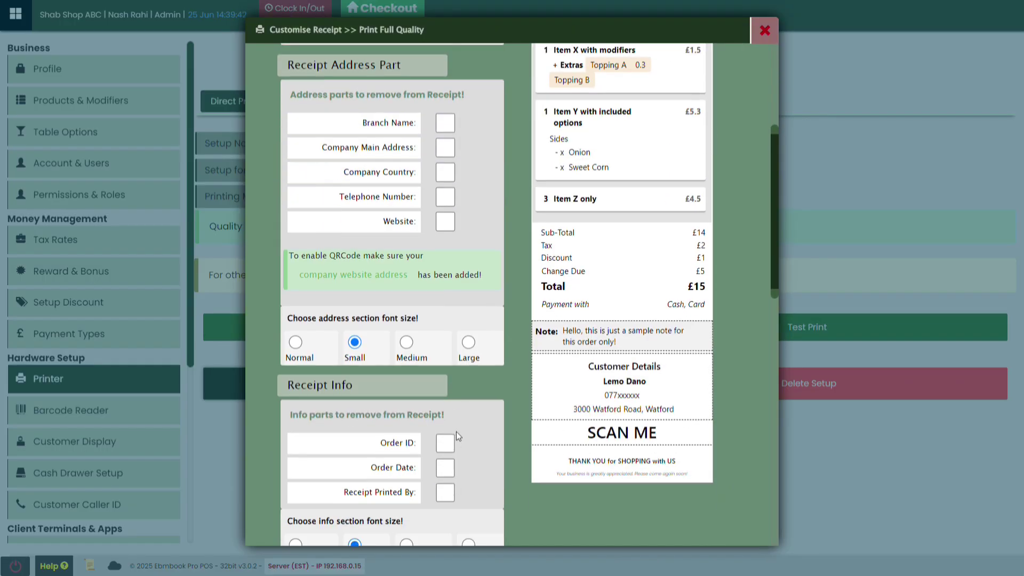
pyautogui.click(445, 492)
pyautogui.scroll(5, 521, 298)
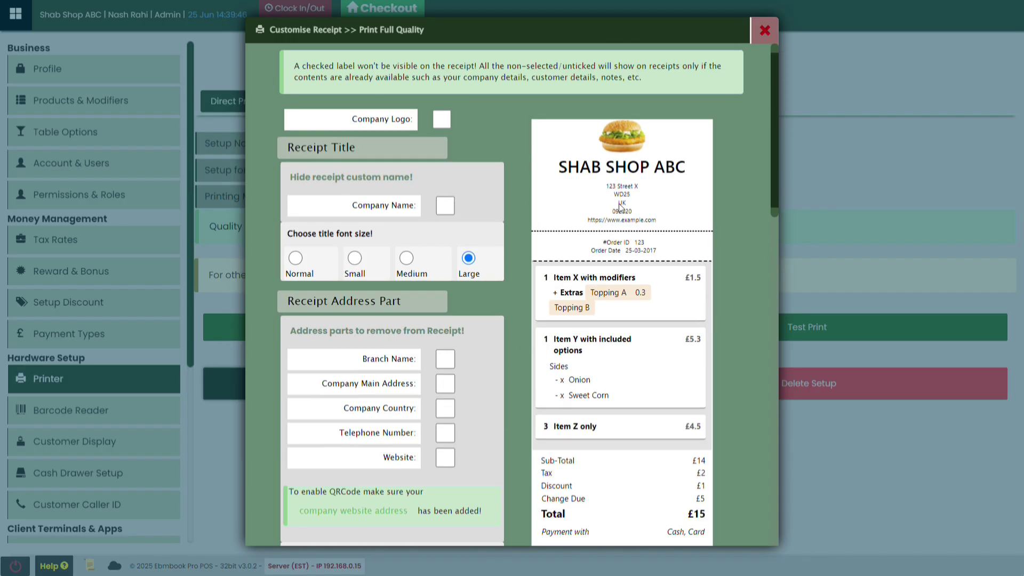
pyautogui.scroll(-4, 530, 358)
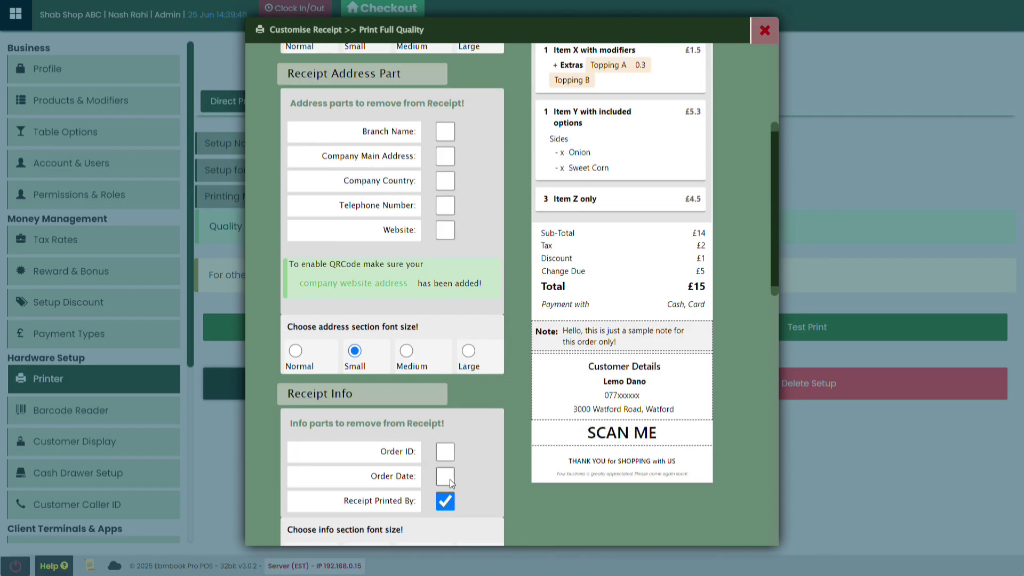
pyautogui.click(446, 452)
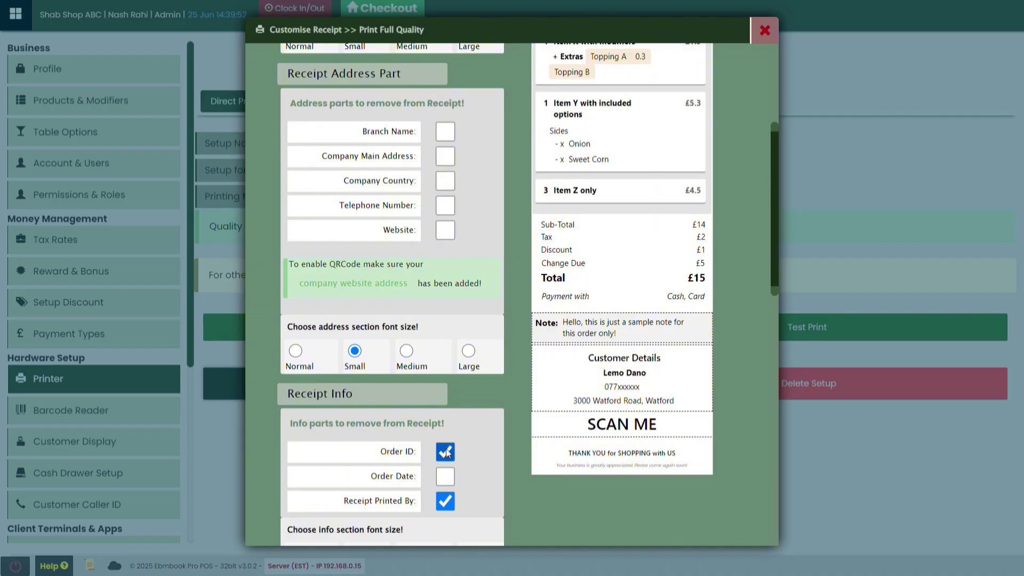
pyautogui.scroll(4, 605, 272)
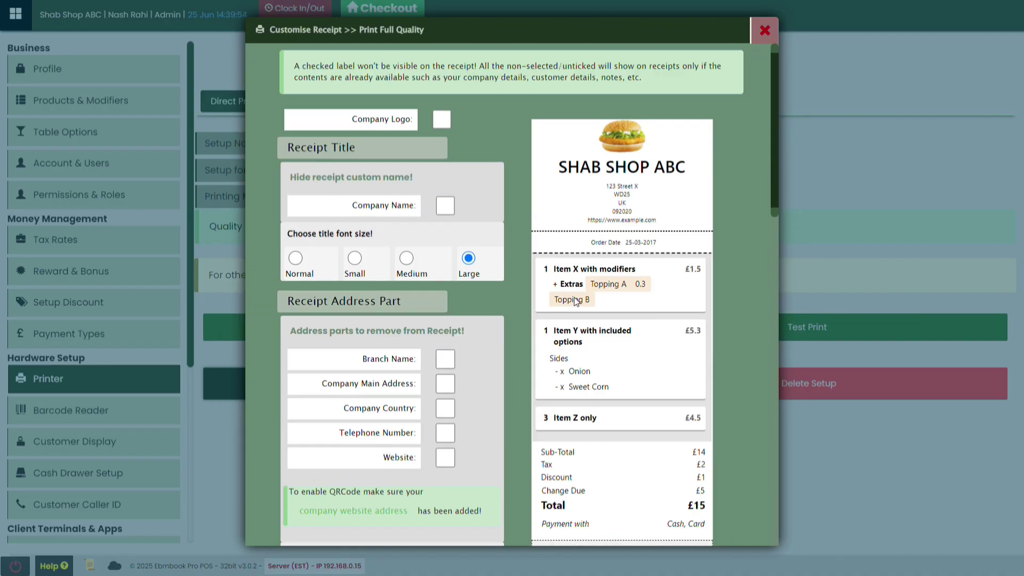
# Compare the Receipt Info and Item Details options of the template with the items, totals and customer details in the receipt preview.
pyautogui.scroll(-5, 616, 263)
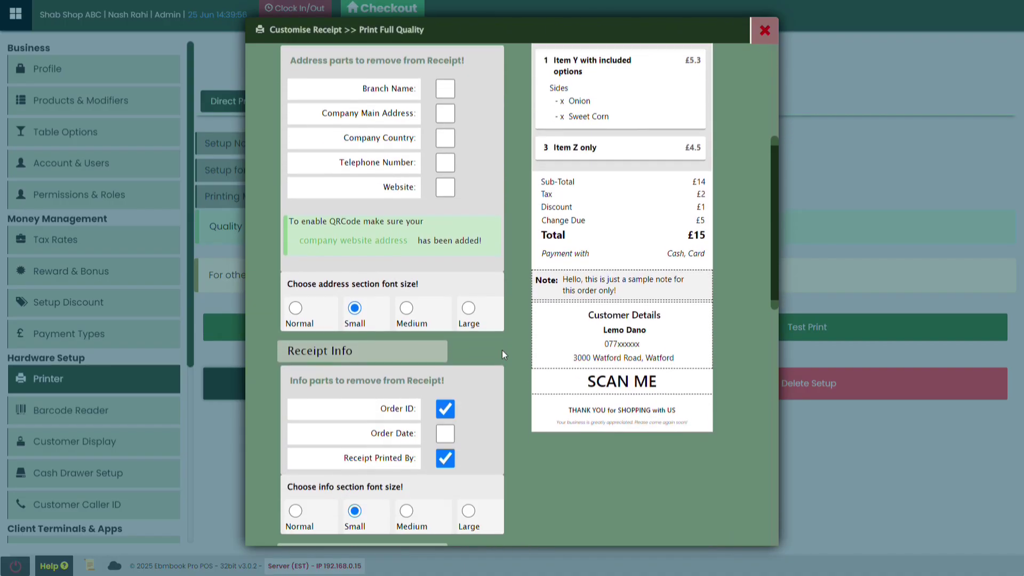
pyautogui.scroll(5, 607, 223)
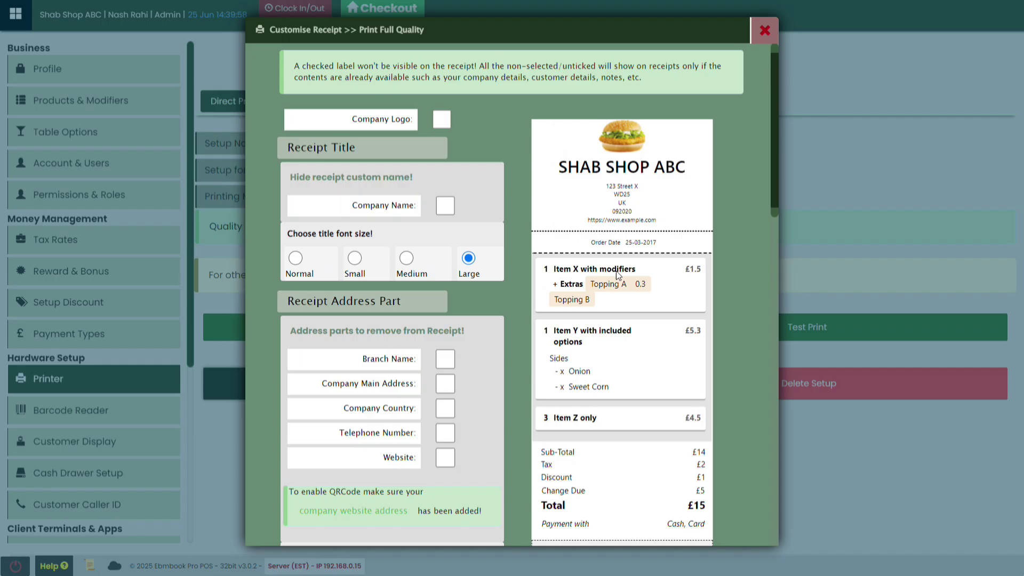
pyautogui.scroll(-1, 616, 271)
pyautogui.scroll(-3, 615, 284)
pyautogui.scroll(-4, 576, 404)
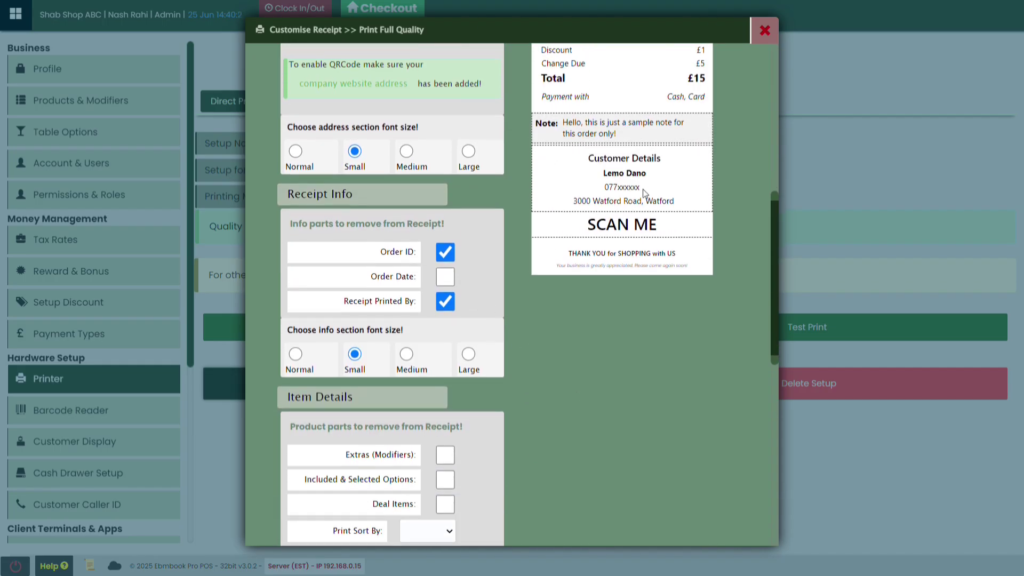
pyautogui.scroll(5, 642, 189)
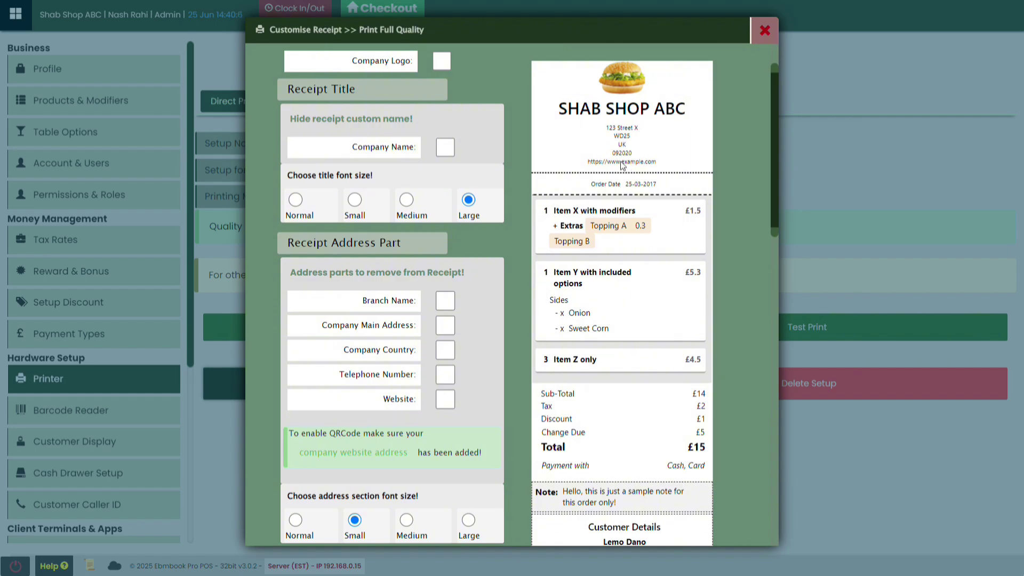
pyautogui.scroll(-5, 494, 306)
pyautogui.scroll(-2, 495, 306)
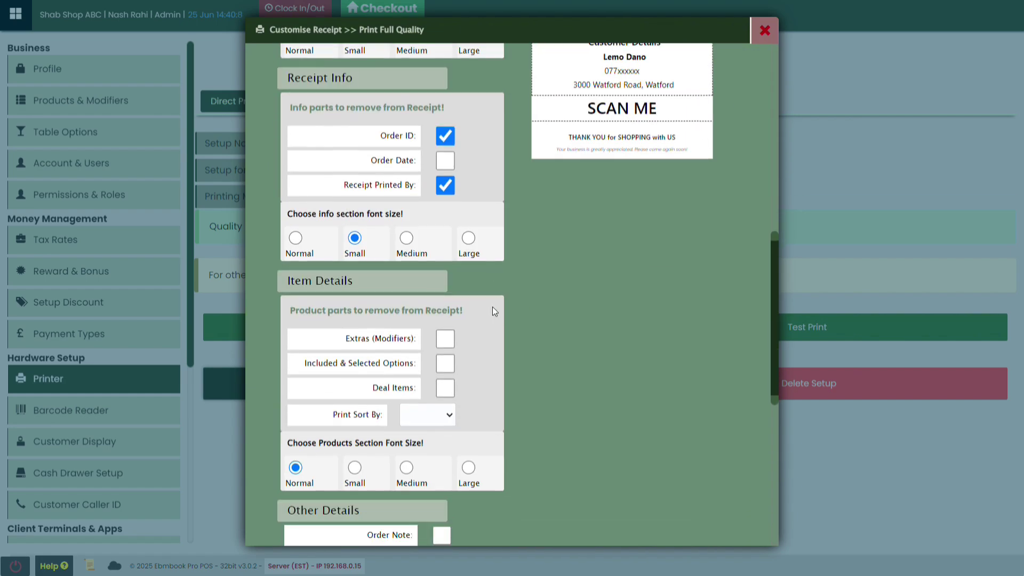
pyautogui.scroll(7, 565, 198)
pyautogui.scroll(-10, 567, 203)
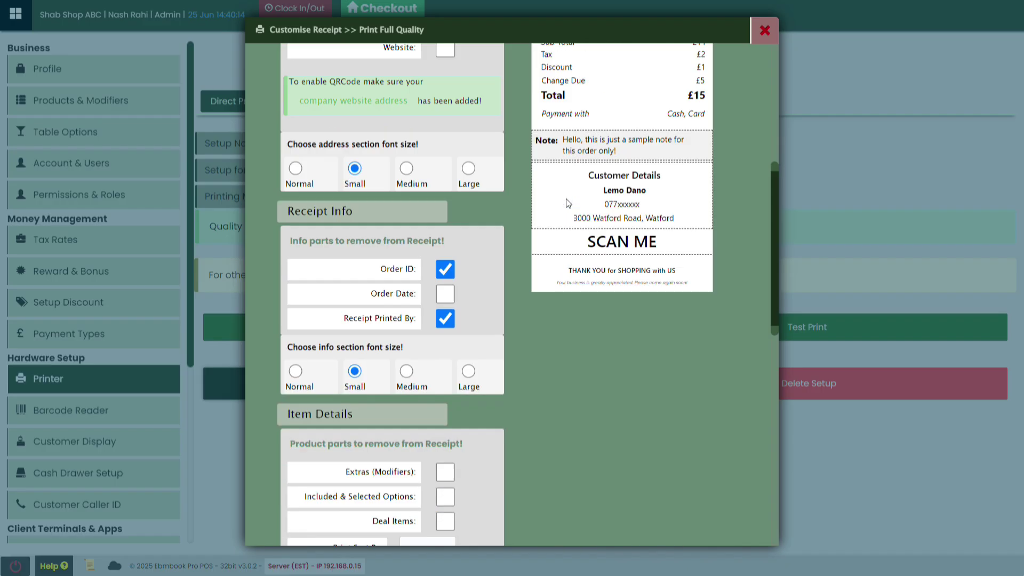
pyautogui.scroll(5, 437, 183)
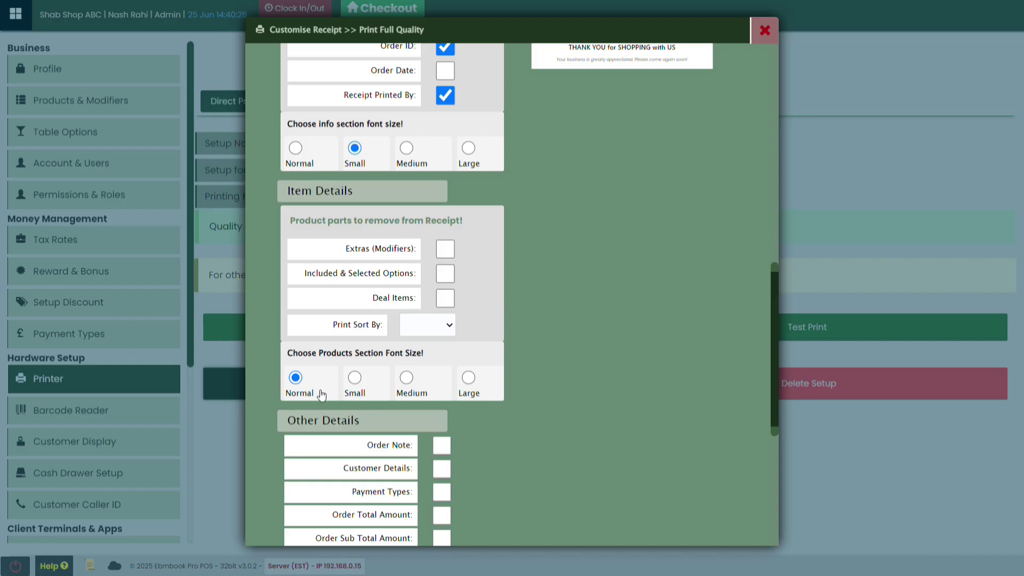
pyautogui.scroll(4, 625, 302)
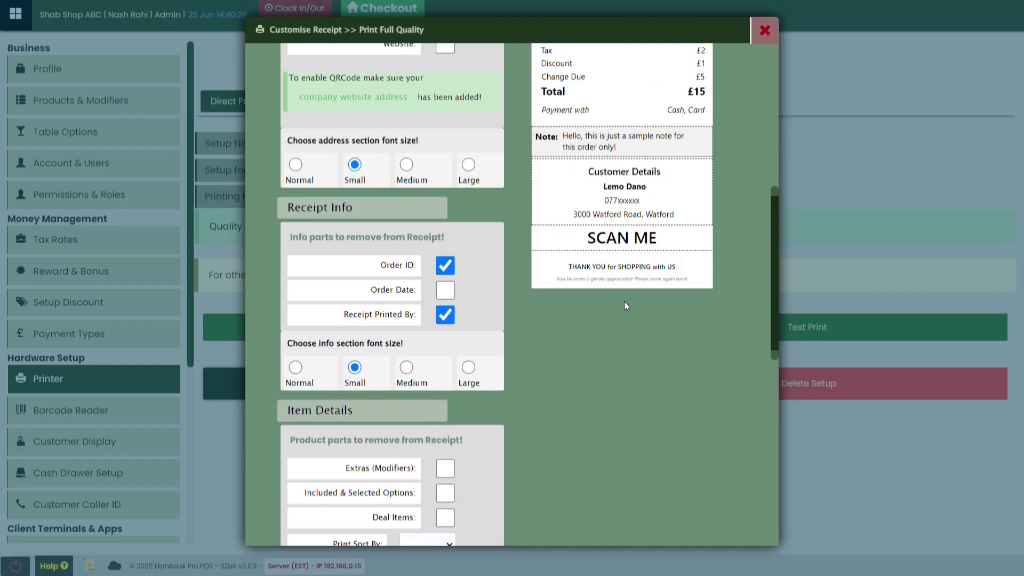
pyautogui.scroll(5, 626, 305)
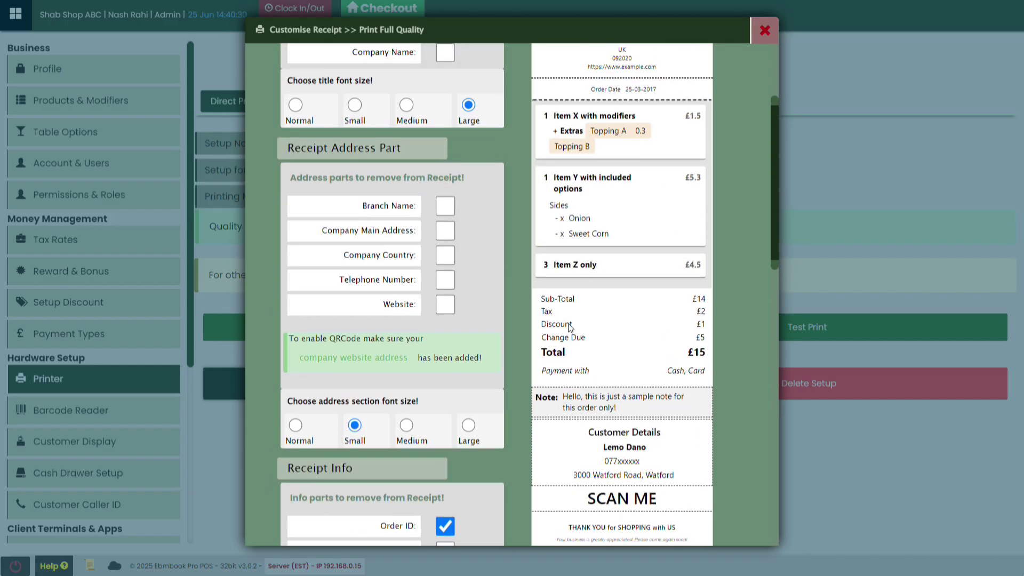
# Try the Large and Small products section font sizes in the template and set the size back to Normal.
pyautogui.scroll(-6, 606, 291)
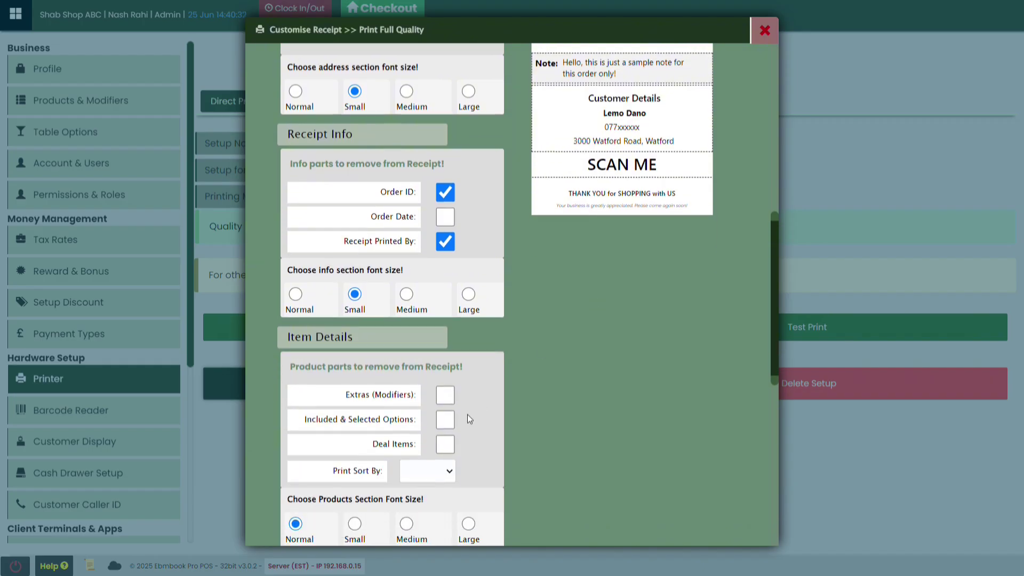
pyautogui.click(468, 525)
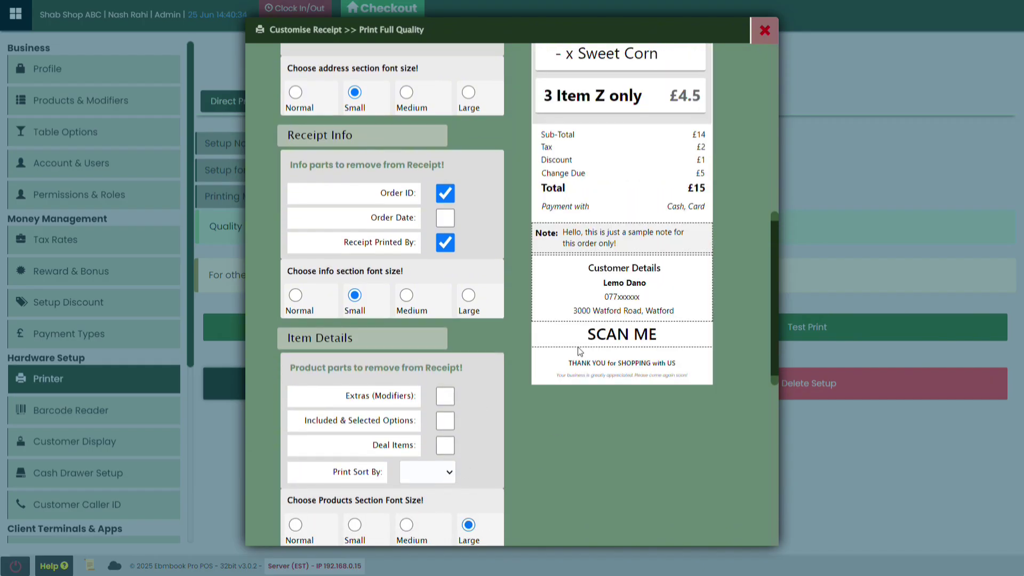
pyautogui.scroll(5, 604, 298)
pyautogui.scroll(-6, 602, 315)
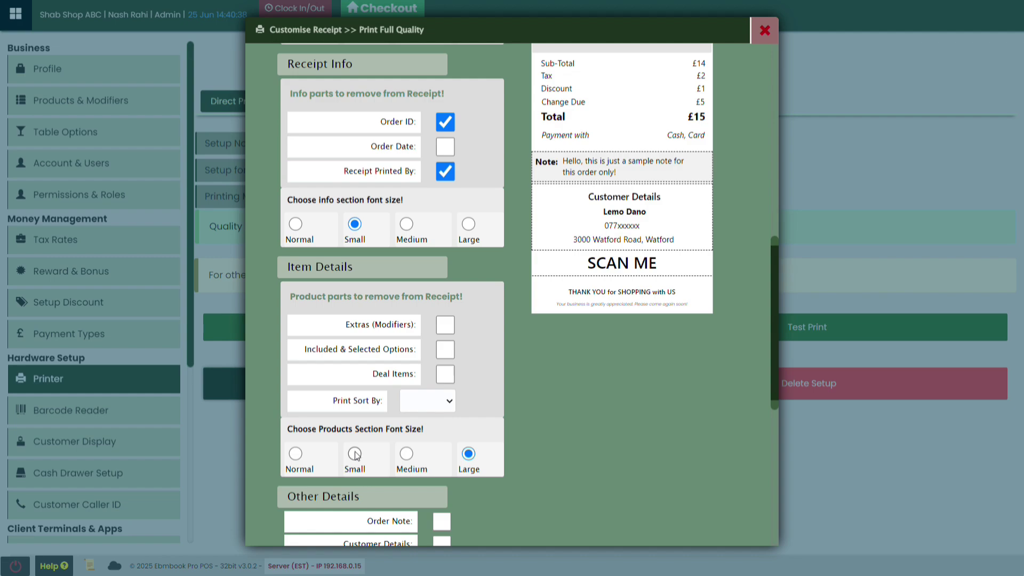
pyautogui.scroll(7, 545, 357)
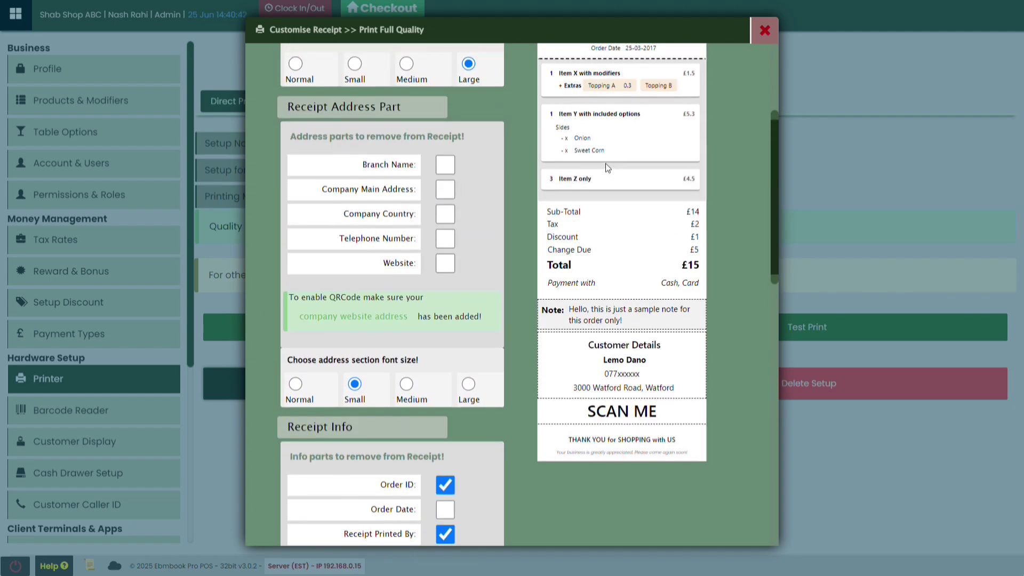
pyautogui.scroll(-8, 571, 169)
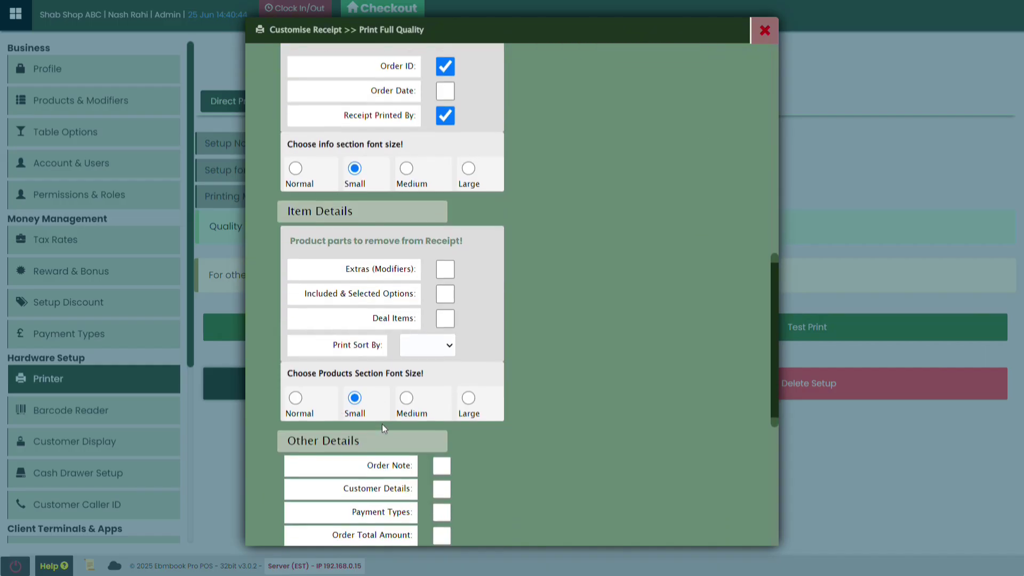
pyautogui.scroll(1, 326, 354)
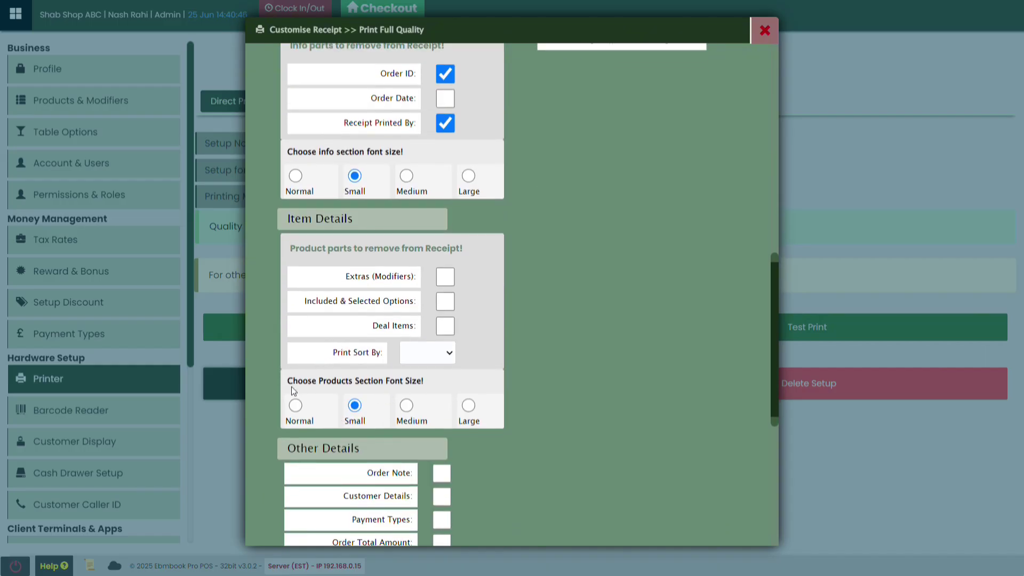
pyautogui.click(296, 406)
pyautogui.scroll(4, 586, 265)
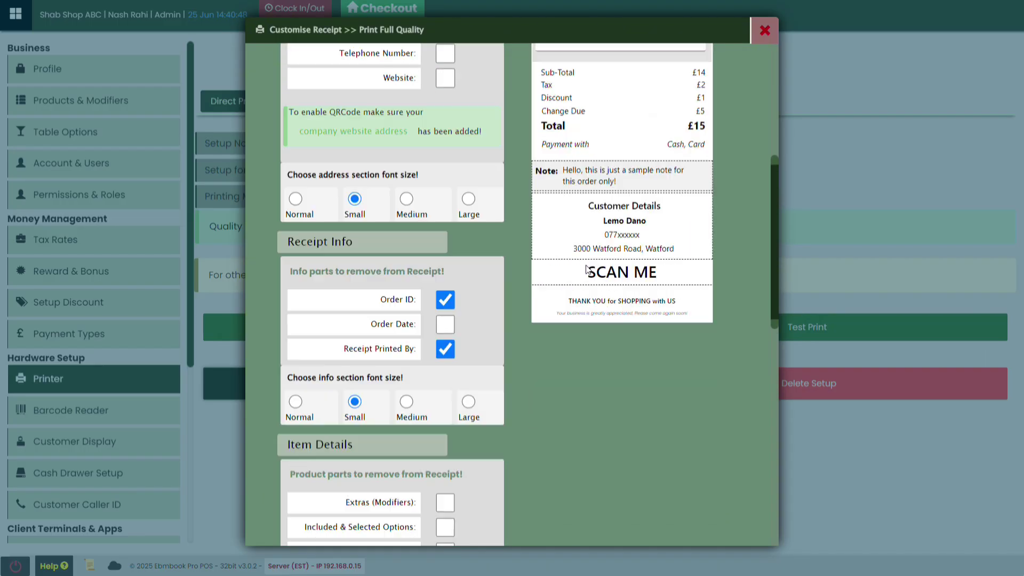
# Review the Other Details and footer options of the template against the totals, note and customer details in the receipt preview.
pyautogui.scroll(-3, 585, 270)
pyautogui.scroll(-5, 586, 270)
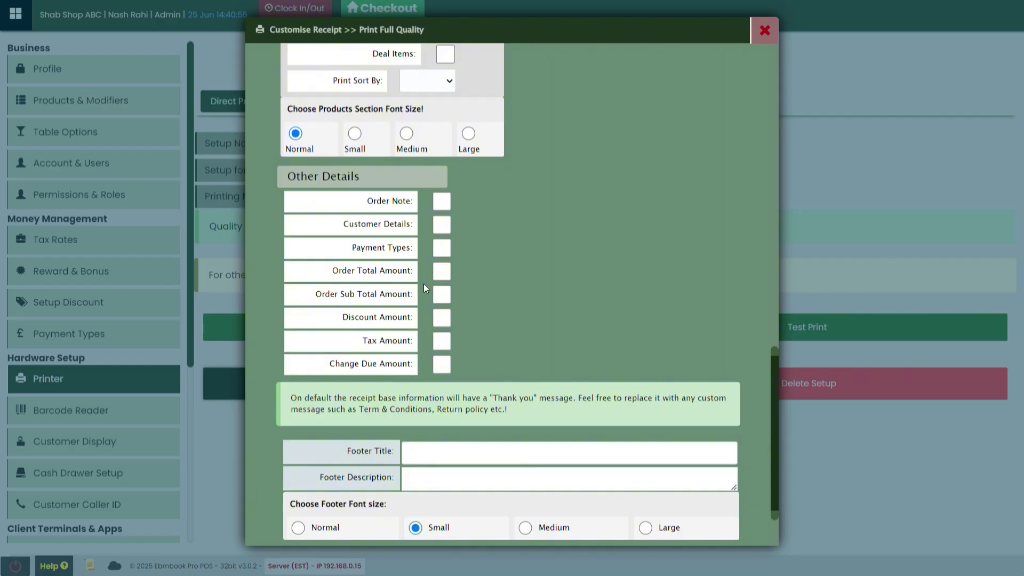
pyautogui.scroll(5, 615, 191)
pyautogui.scroll(3, 617, 196)
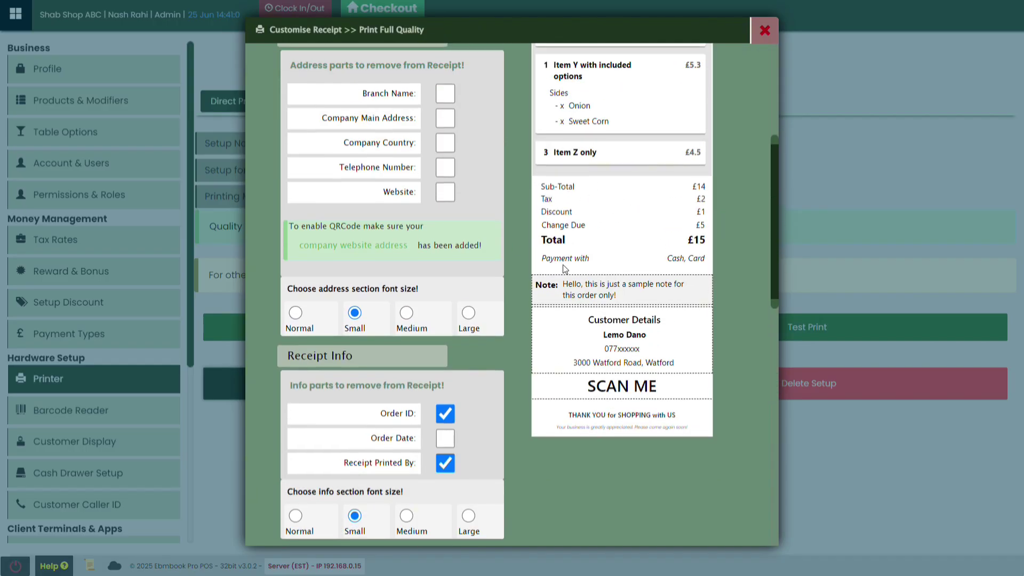
pyautogui.scroll(-8, 563, 266)
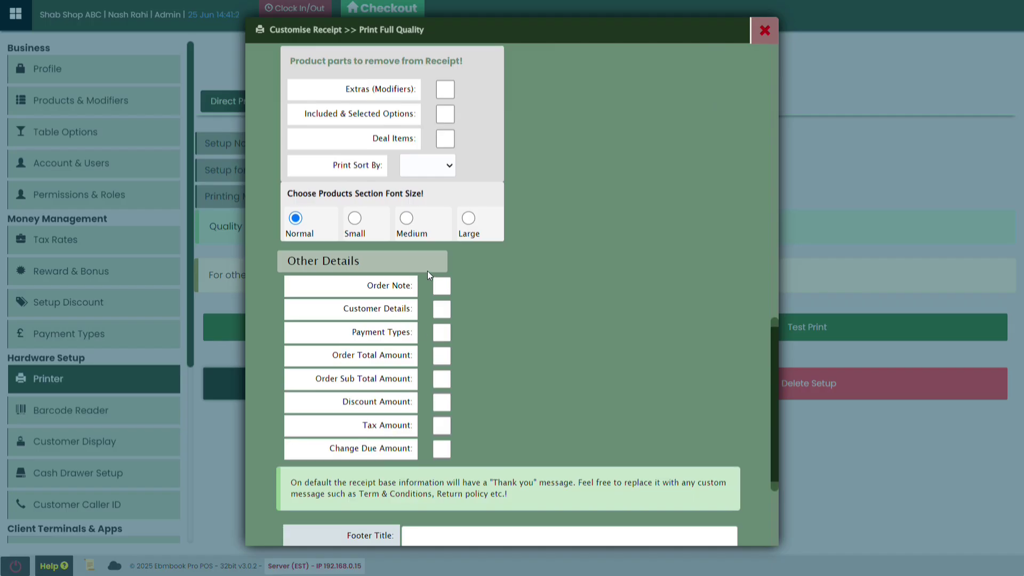
# Remove the tax amount and the order sub total amount from the receipt and check the totals in the preview.
pyautogui.click(440, 427)
pyautogui.click(442, 379)
pyautogui.scroll(1, 597, 301)
pyautogui.scroll(6, 597, 306)
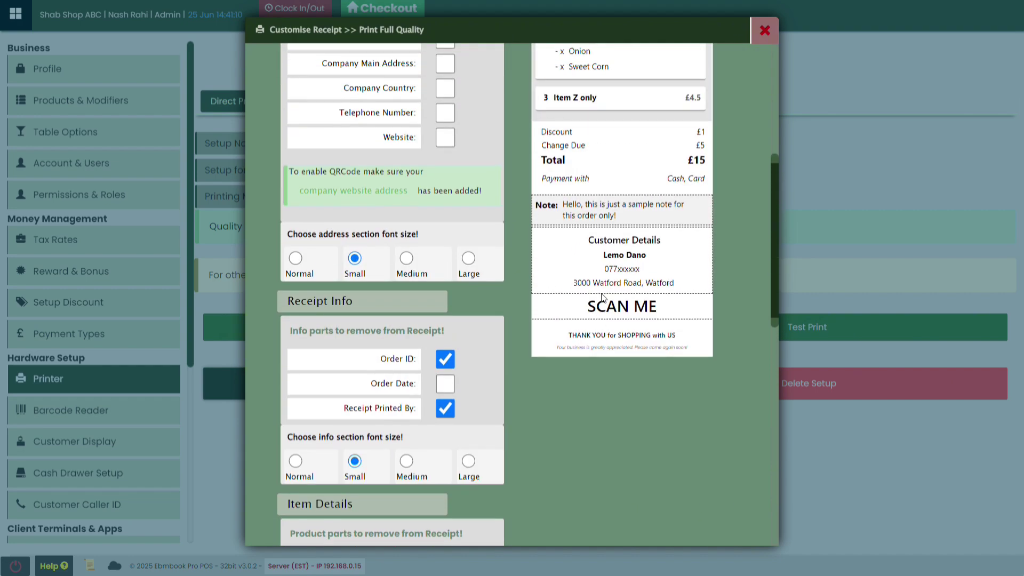
pyautogui.scroll(-4, 578, 315)
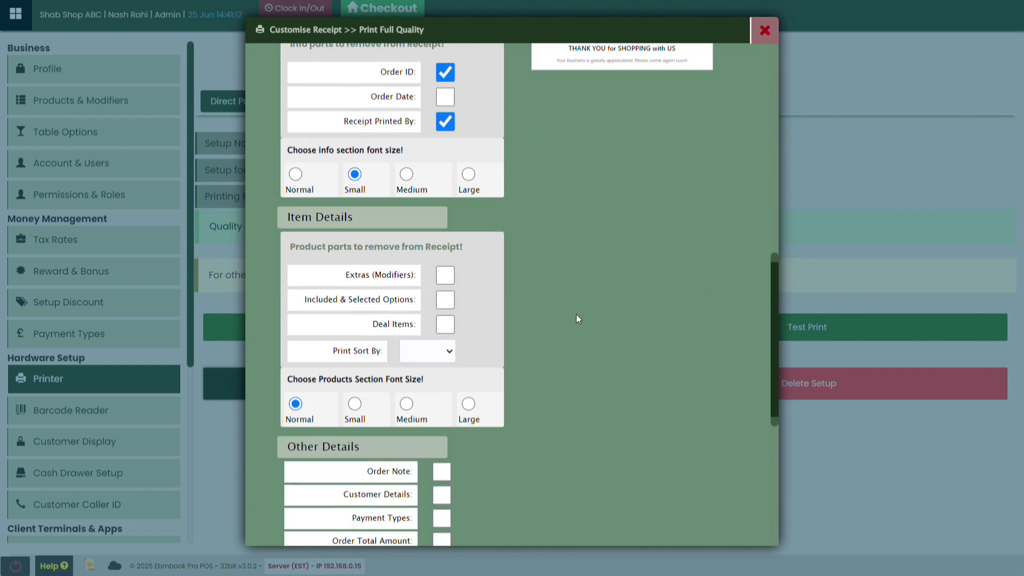
pyautogui.scroll(3, 578, 314)
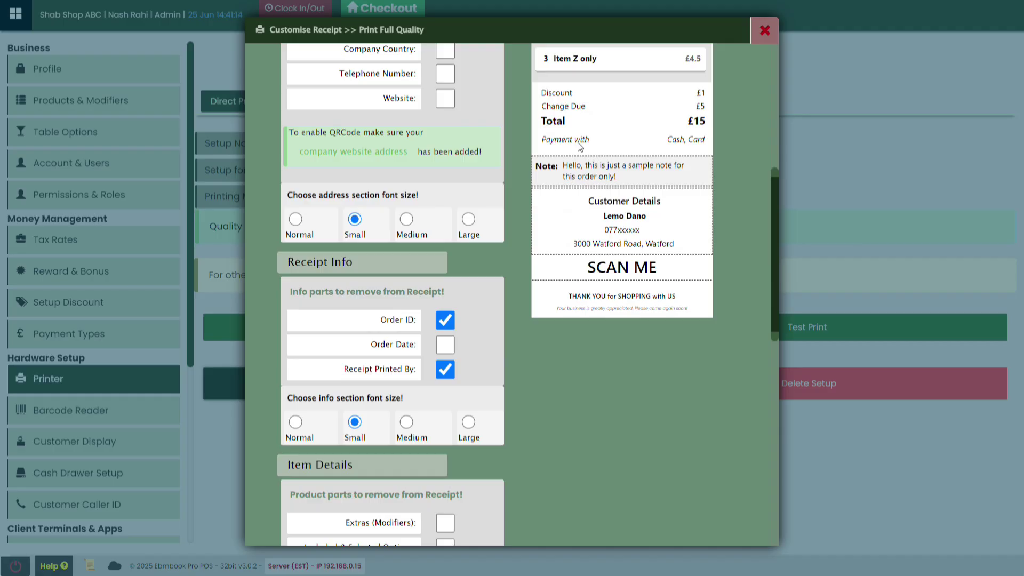
pyautogui.scroll(-1, 554, 315)
pyautogui.scroll(-7, 553, 312)
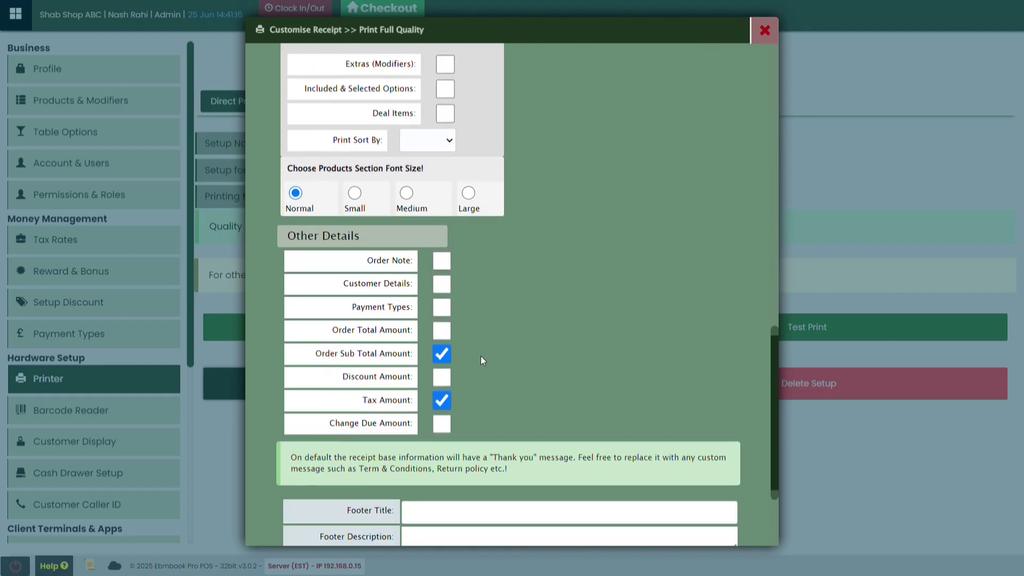
# Try removing the payment types from the receipt, then restore both the payment types and the order sub total amount.
pyautogui.click(441, 308)
pyautogui.scroll(7, 511, 295)
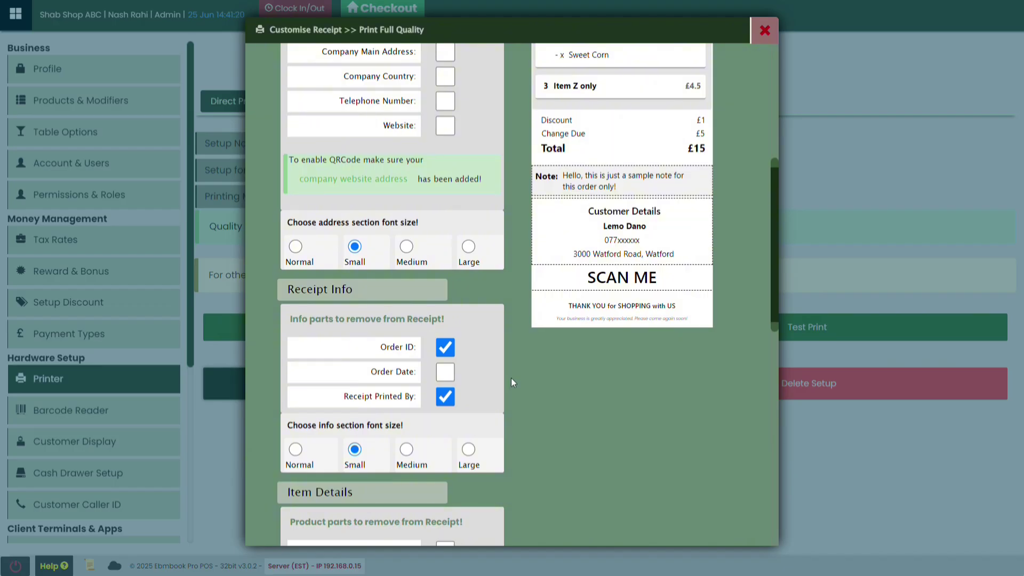
pyautogui.scroll(-7, 511, 382)
pyautogui.scroll(7, 443, 351)
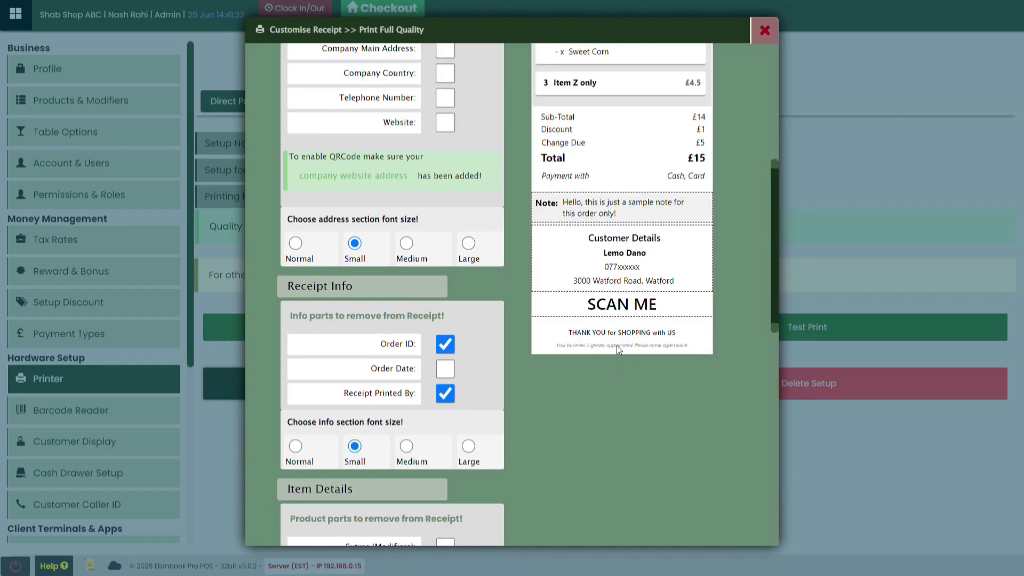
# Try "JN J" as the footer title, compare it with the receipt preview, and clear the title again.
pyautogui.scroll(-8, 617, 344)
pyautogui.click(472, 401)
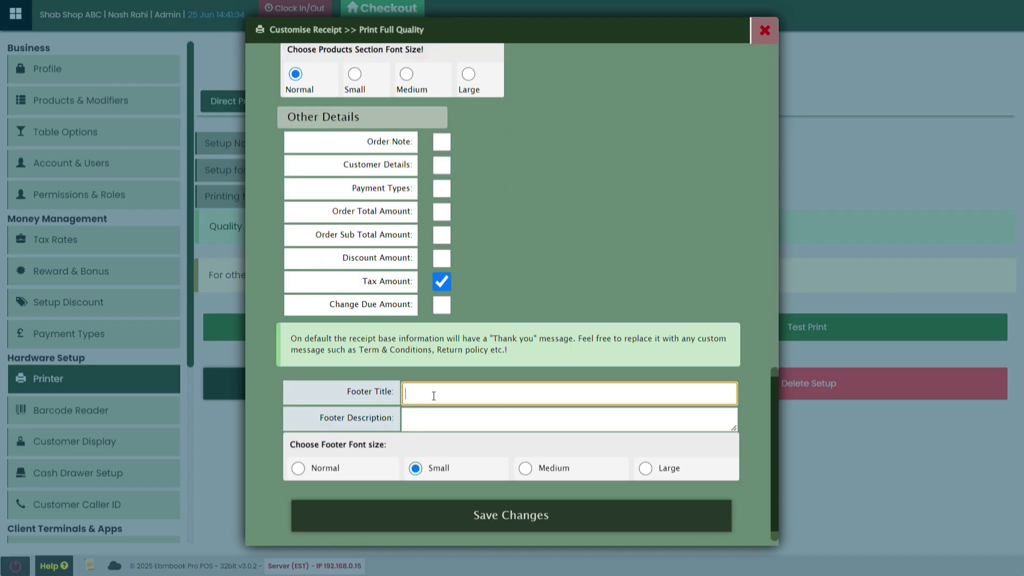
pyautogui.scroll(8, 583, 192)
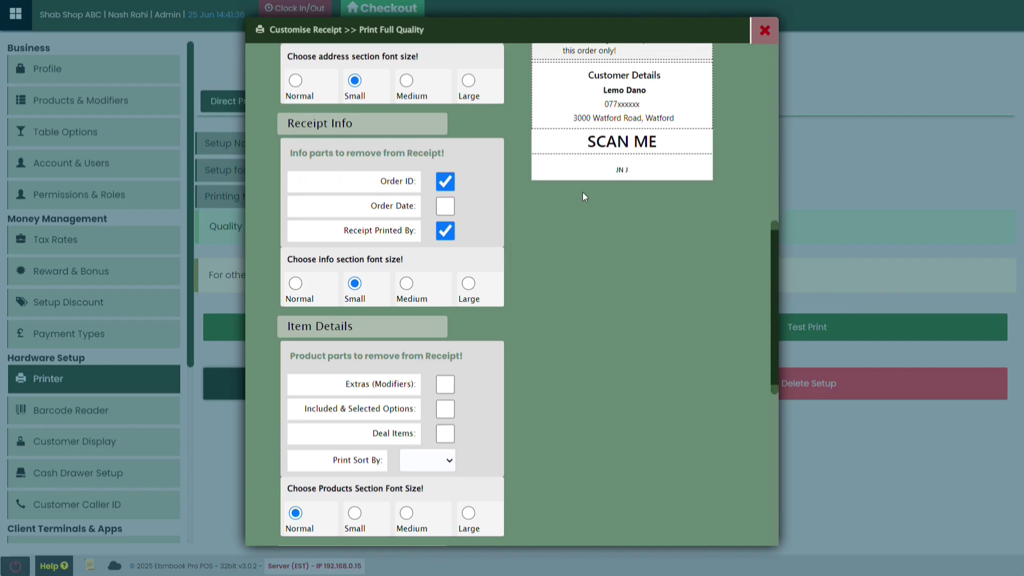
pyautogui.scroll(-8, 589, 270)
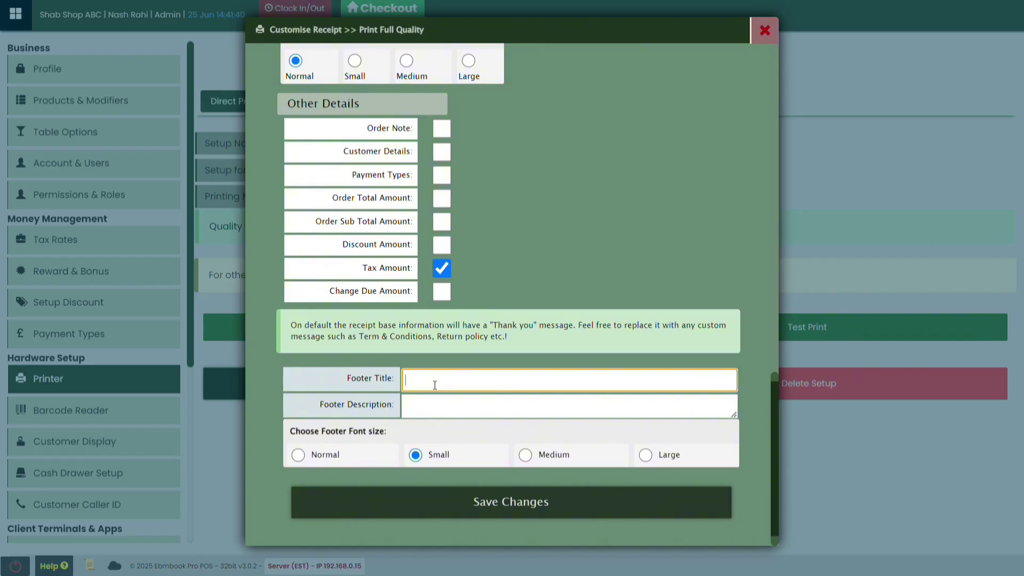
pyautogui.scroll(8, 567, 251)
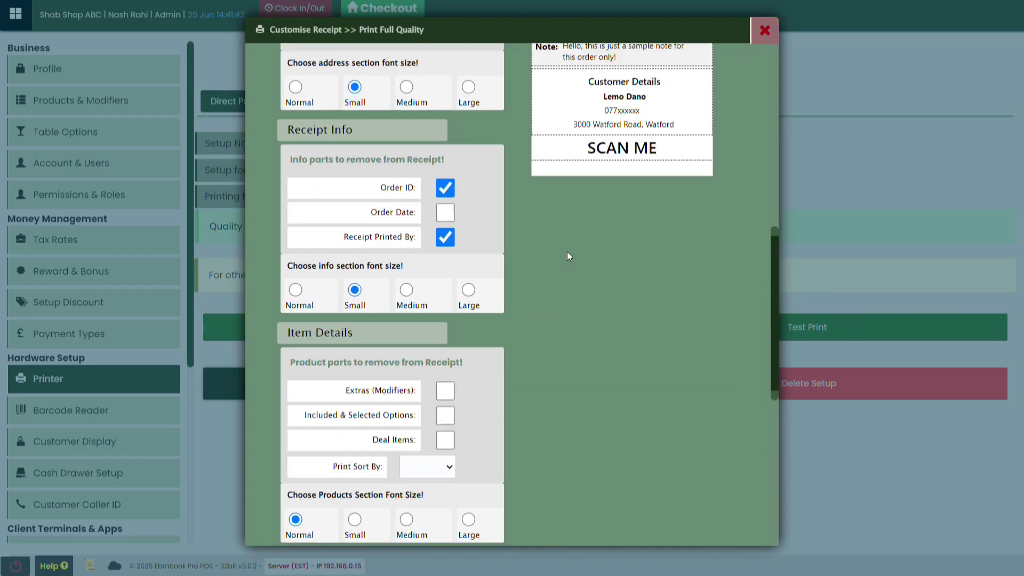
pyautogui.scroll(-8, 568, 251)
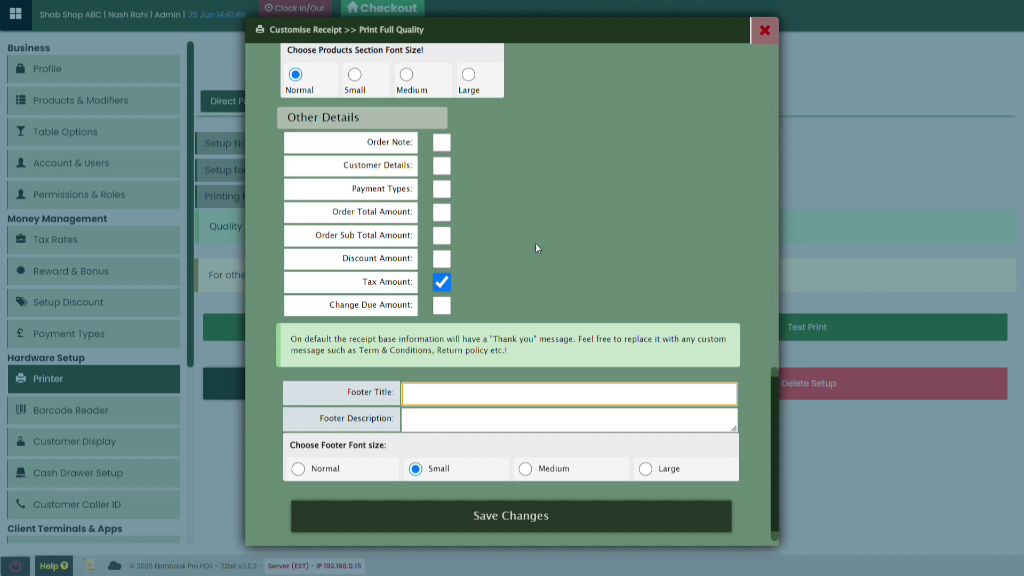
pyautogui.scroll(8, 536, 248)
pyautogui.scroll(-10, 545, 230)
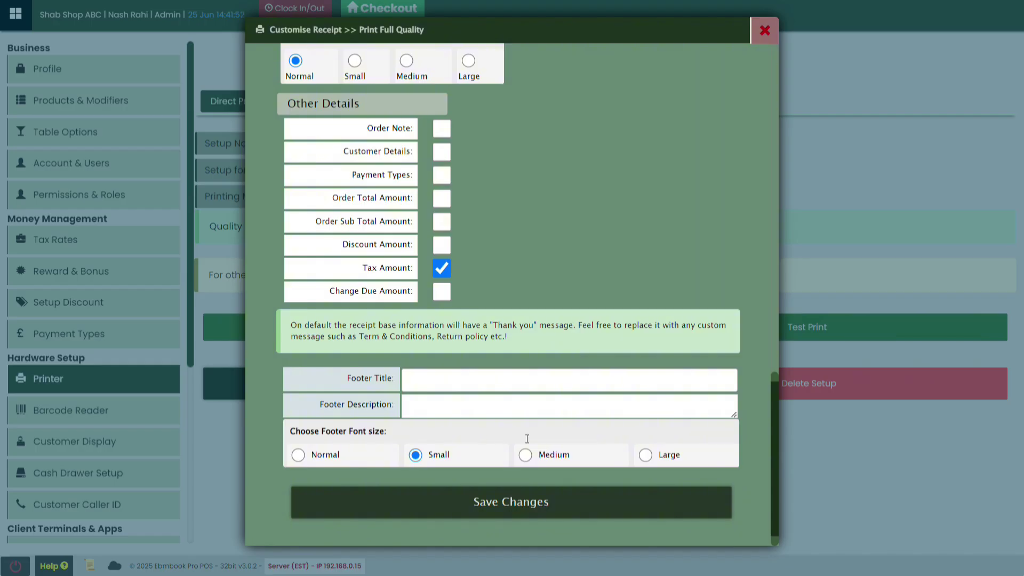
pyautogui.click(440, 380)
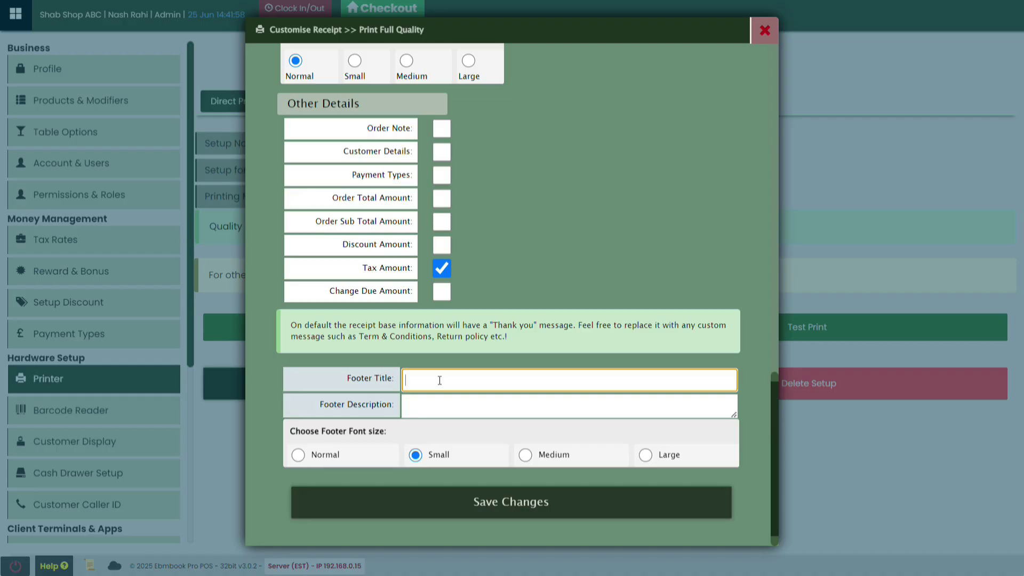
pyautogui.scroll(10, 551, 208)
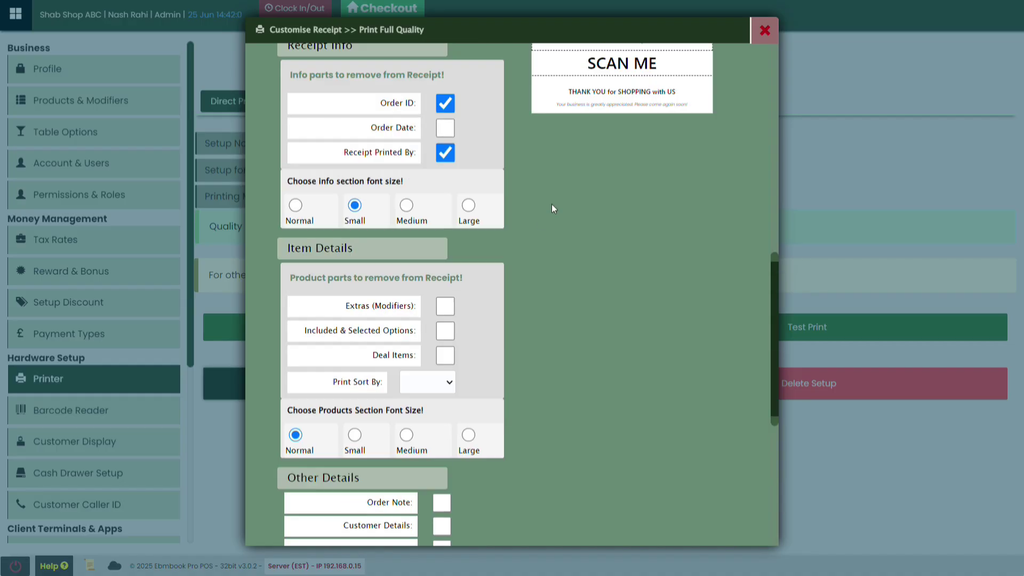
pyautogui.scroll(-8, 552, 204)
pyautogui.scroll(-3, 573, 429)
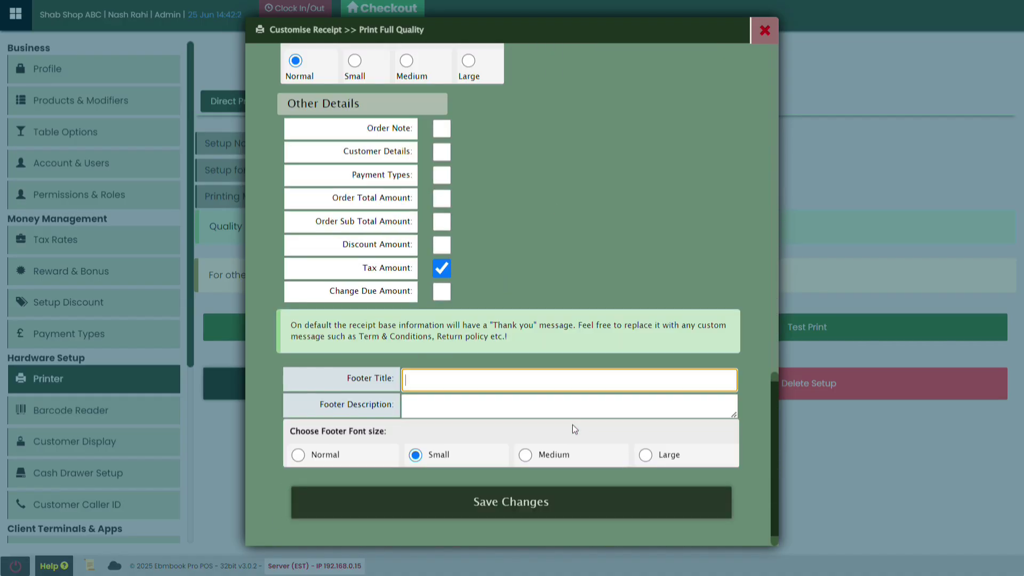
# Enter "K JJK" as the footer description and check the footer in the receipt preview.
pyautogui.click(429, 407)
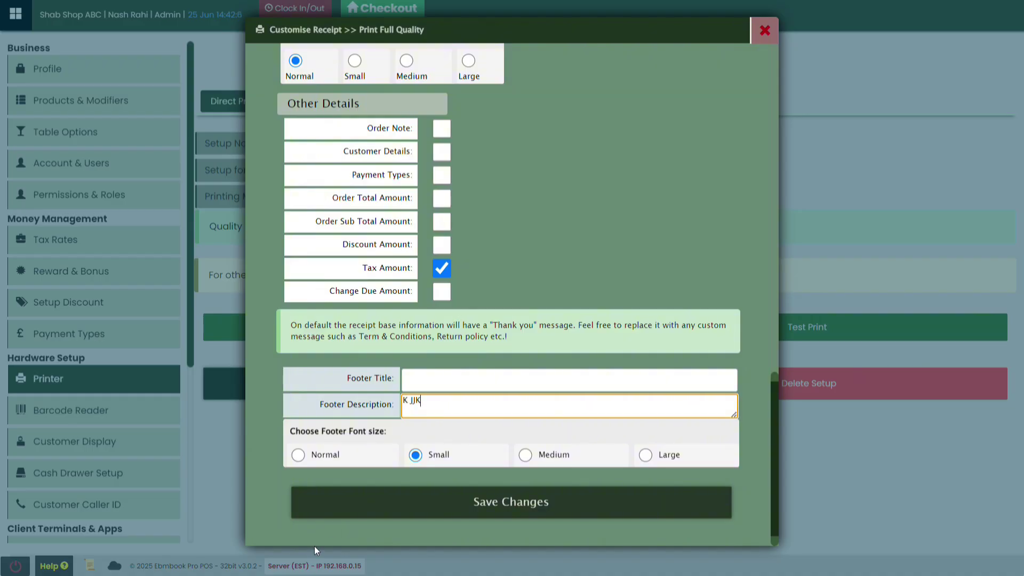
pyautogui.scroll(8, 547, 204)
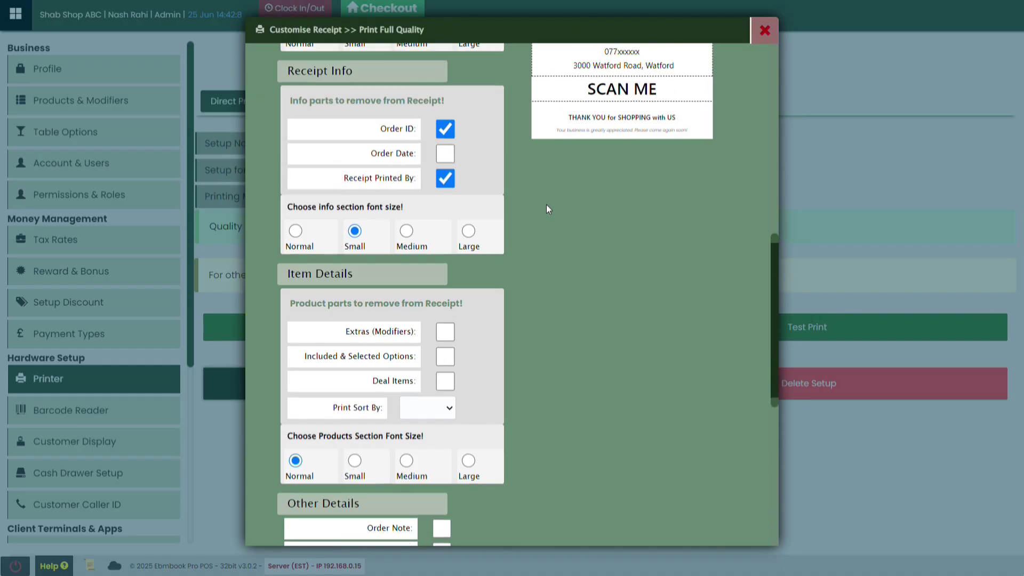
pyautogui.scroll(-7, 547, 204)
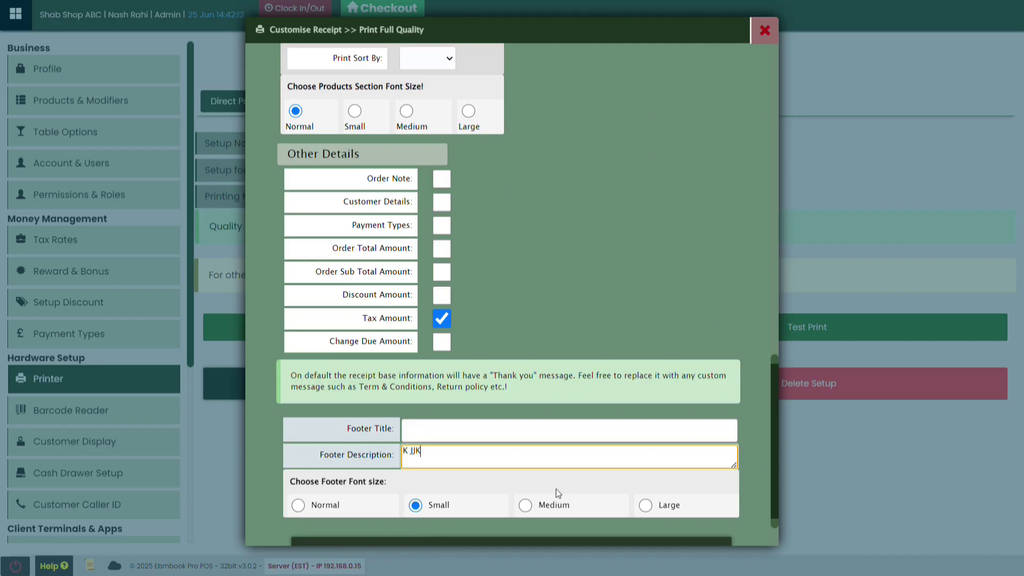
# Try the Medium footer font size in the receipt preview and set it back to Small.
pyautogui.click(526, 505)
pyautogui.scroll(7, 575, 316)
pyautogui.scroll(3, 576, 315)
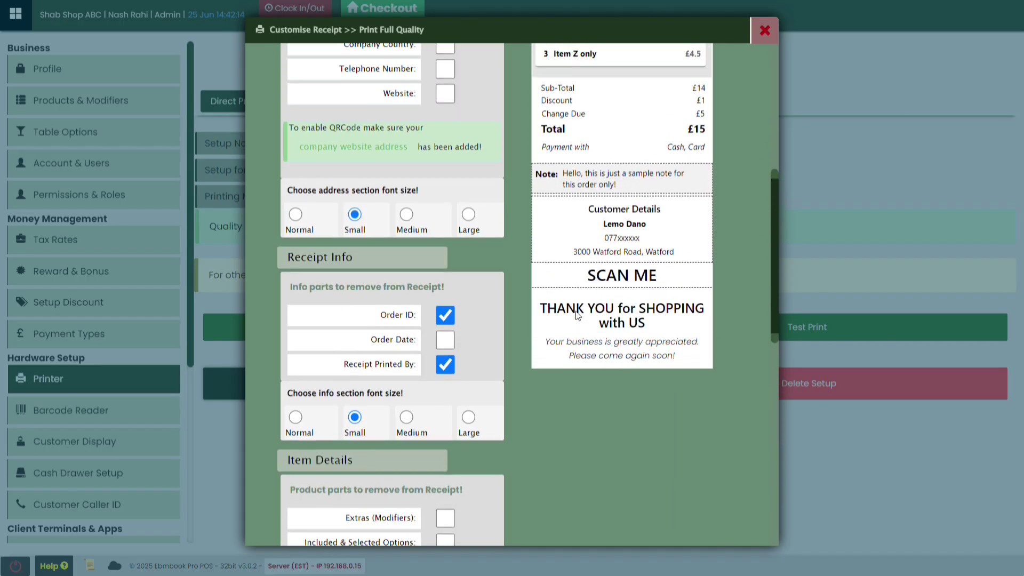
pyautogui.scroll(-10, 628, 319)
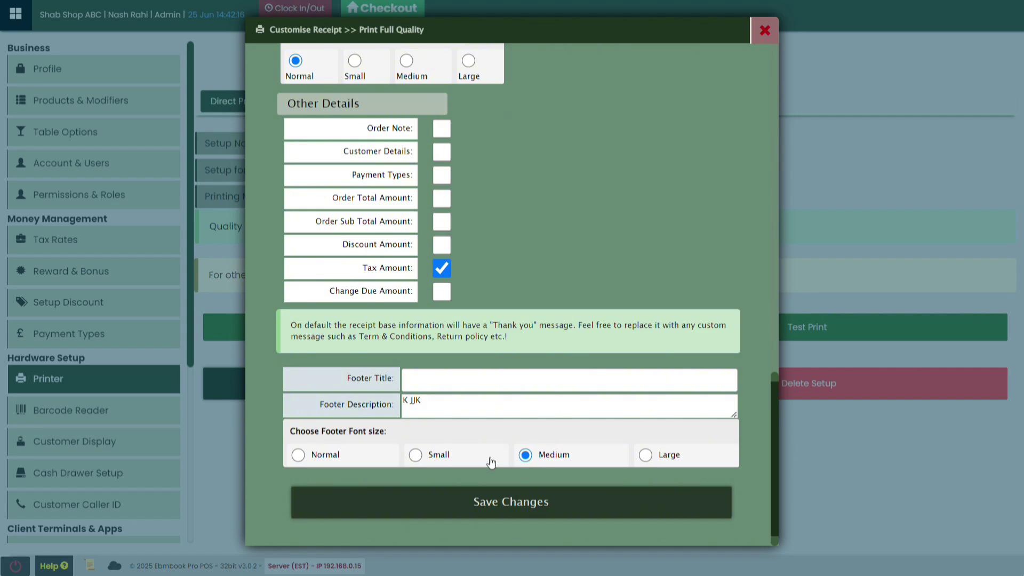
pyautogui.click(427, 462)
pyautogui.scroll(10, 577, 262)
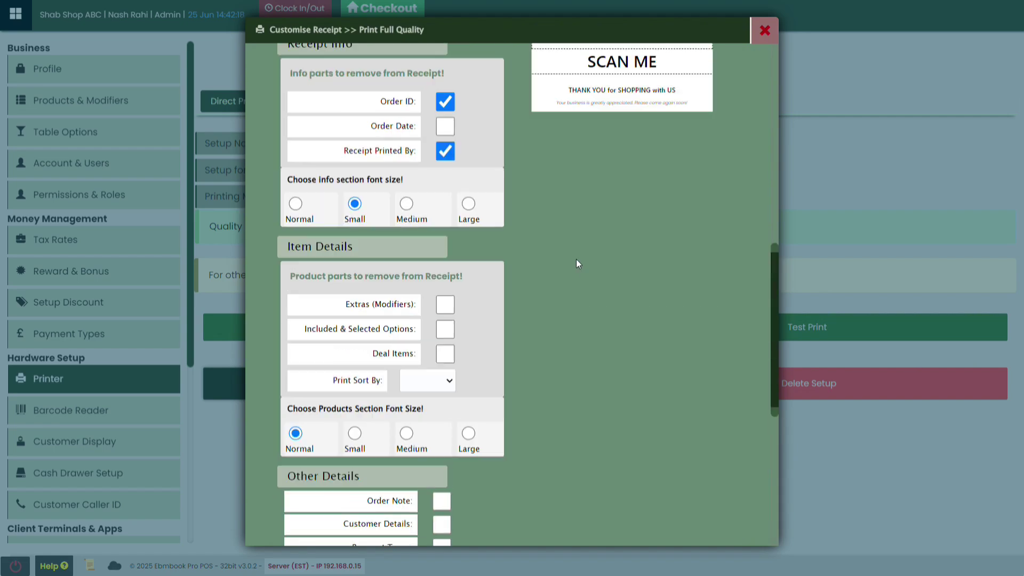
# Try hiding the company name in the receipt title and show it again.
pyautogui.scroll(1, 576, 259)
pyautogui.scroll(-5, 577, 259)
pyautogui.scroll(6, 576, 259)
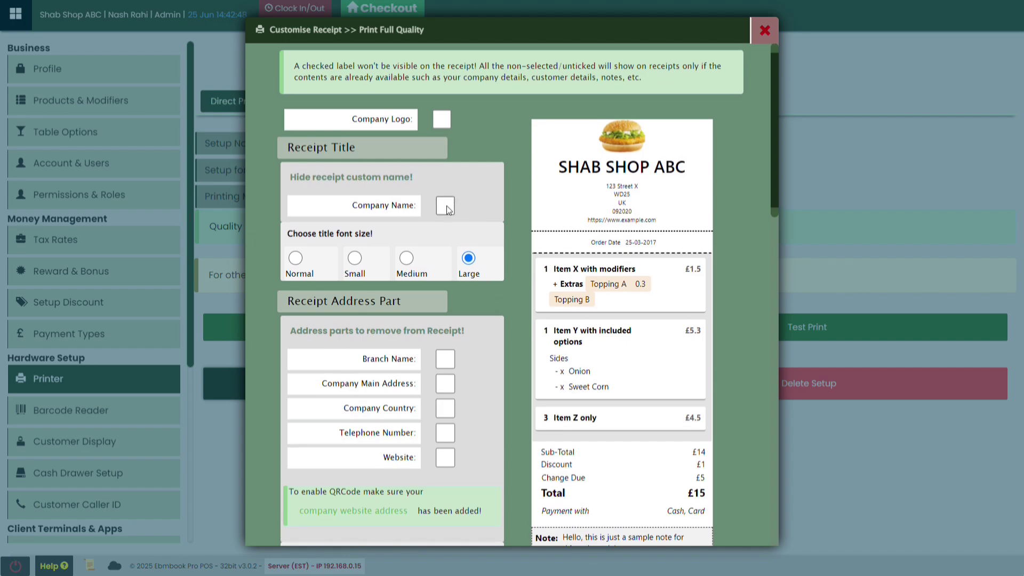
pyautogui.click(446, 206)
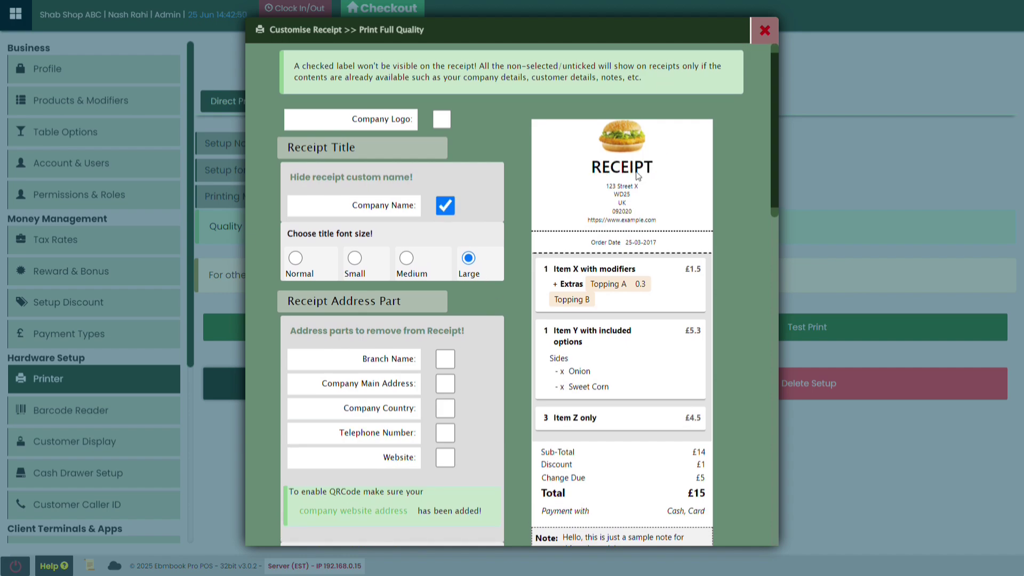
pyautogui.click(446, 208)
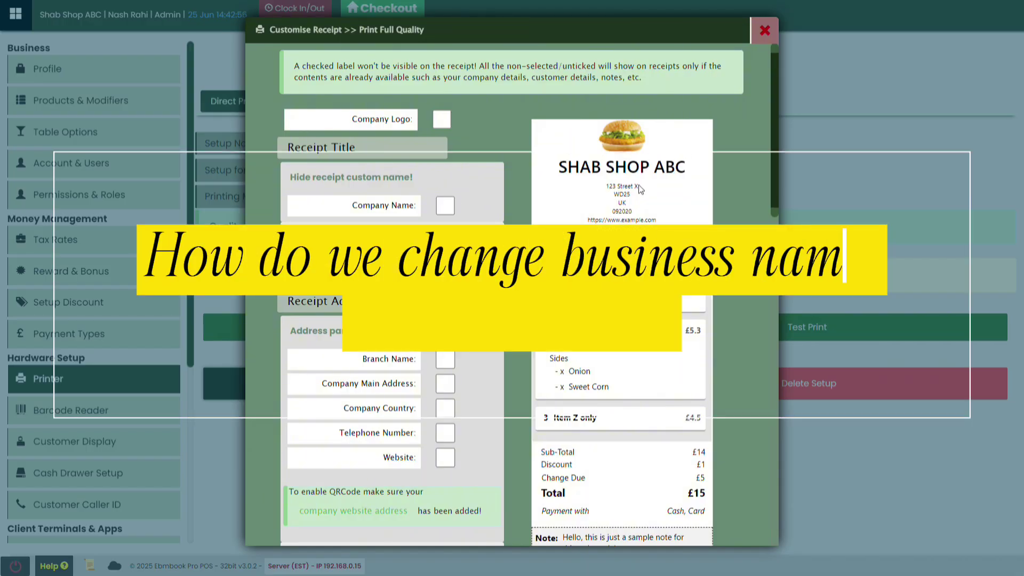
# Close the receipt template and select the business name in the business profile settings.
pyautogui.scroll(-3, 639, 185)
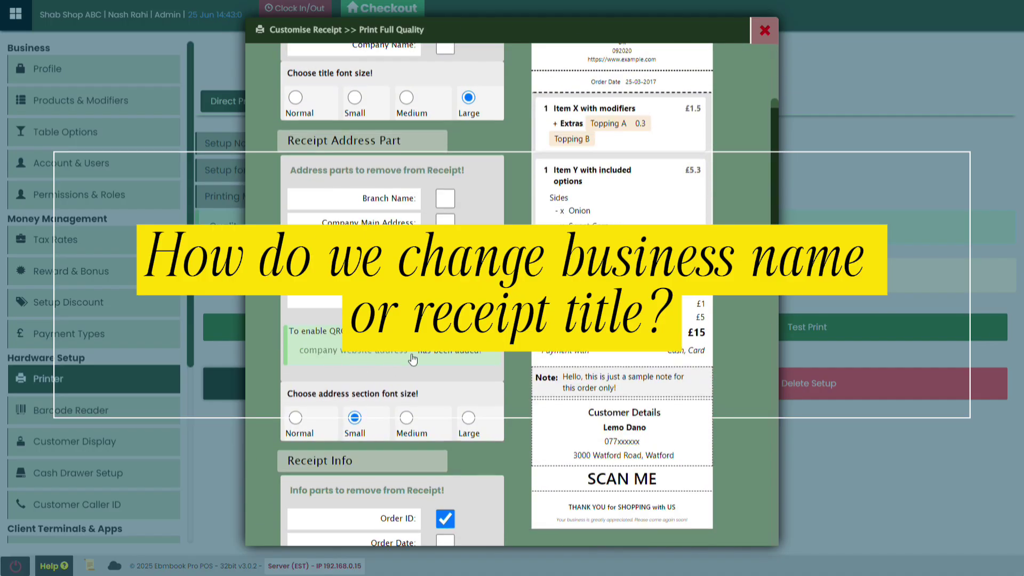
pyautogui.scroll(3, 502, 244)
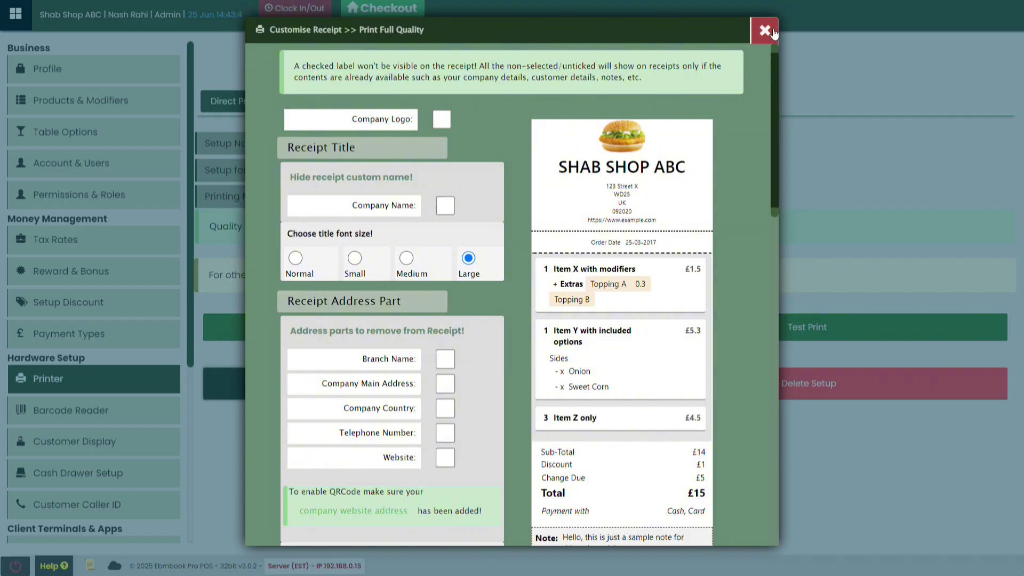
pyautogui.click(765, 31)
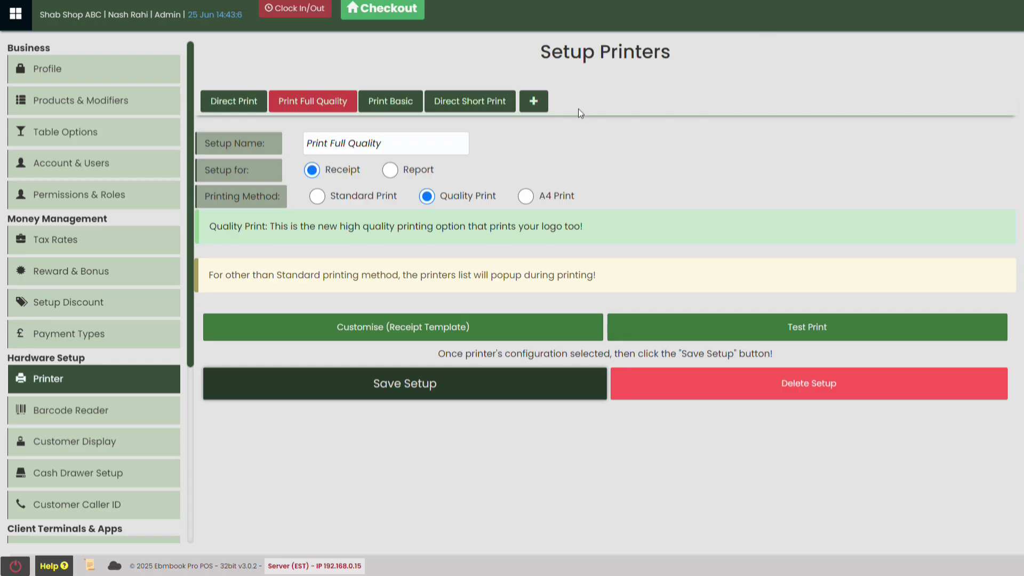
pyautogui.click(46, 67)
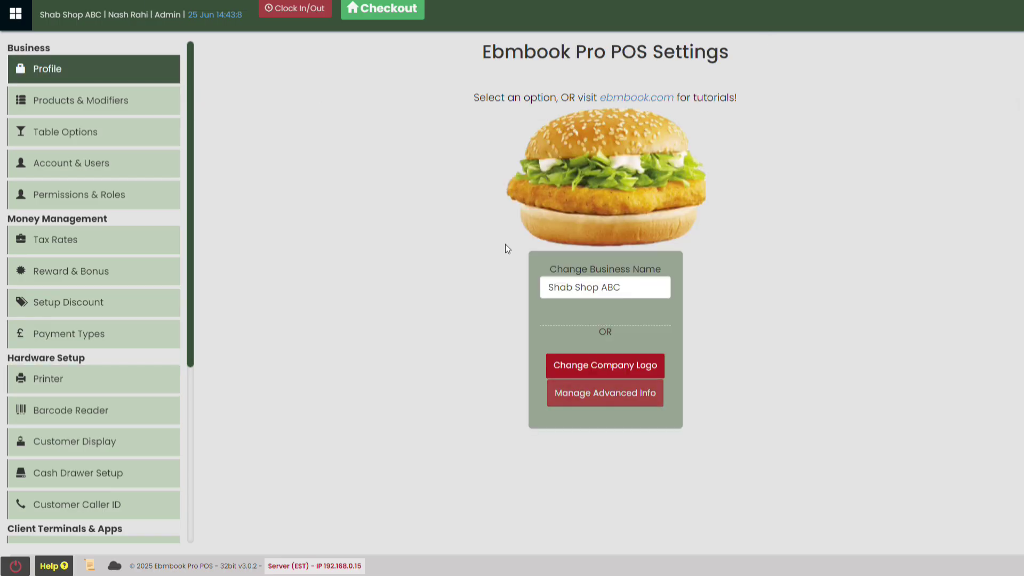
pyautogui.moveTo(669, 286); pyautogui.dragTo(517, 293)
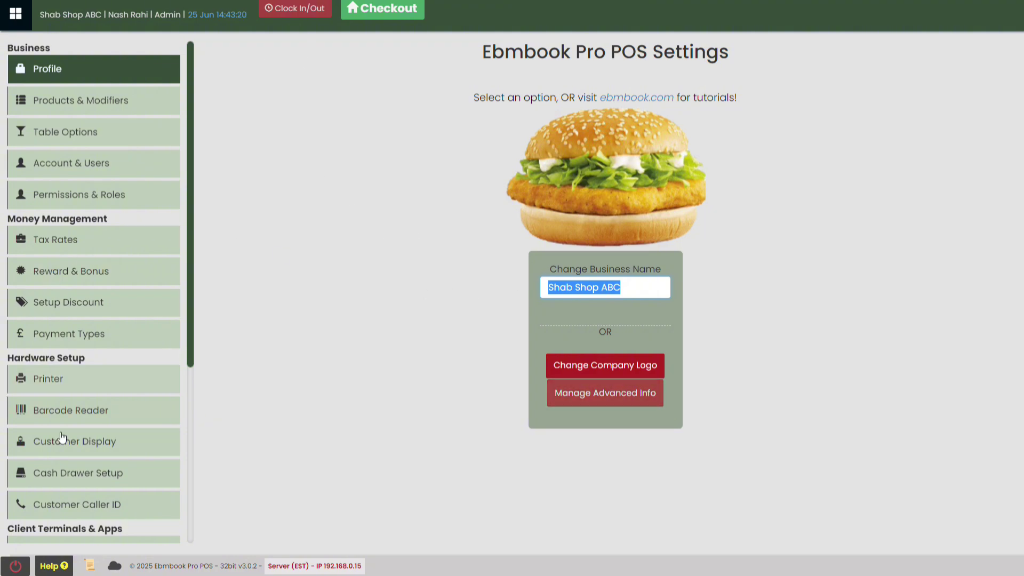
# Reopen the Print Full Quality receipt template and examine its QR code note, website option and scan area in the preview.
pyautogui.click(64, 378)
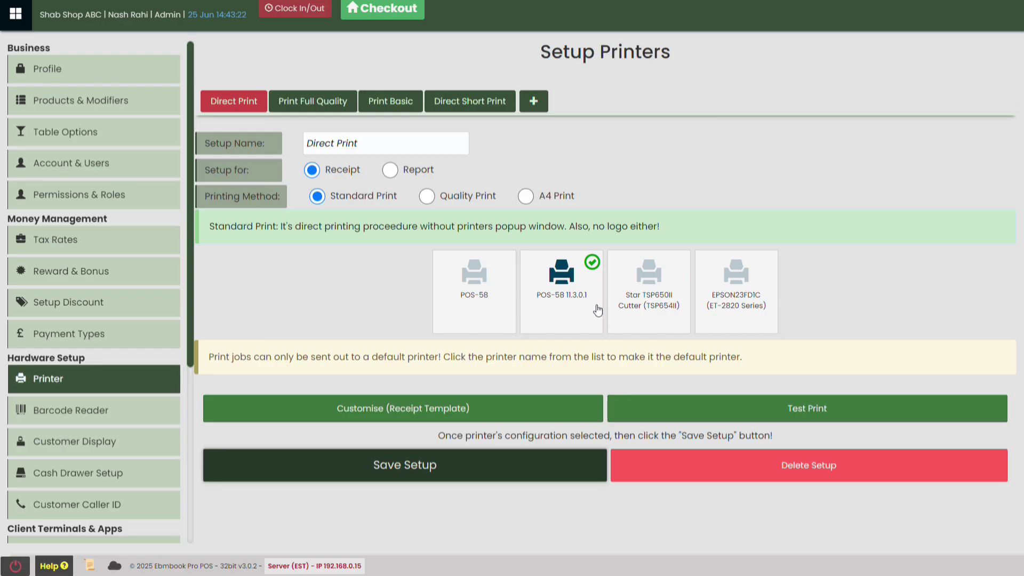
pyautogui.click(329, 103)
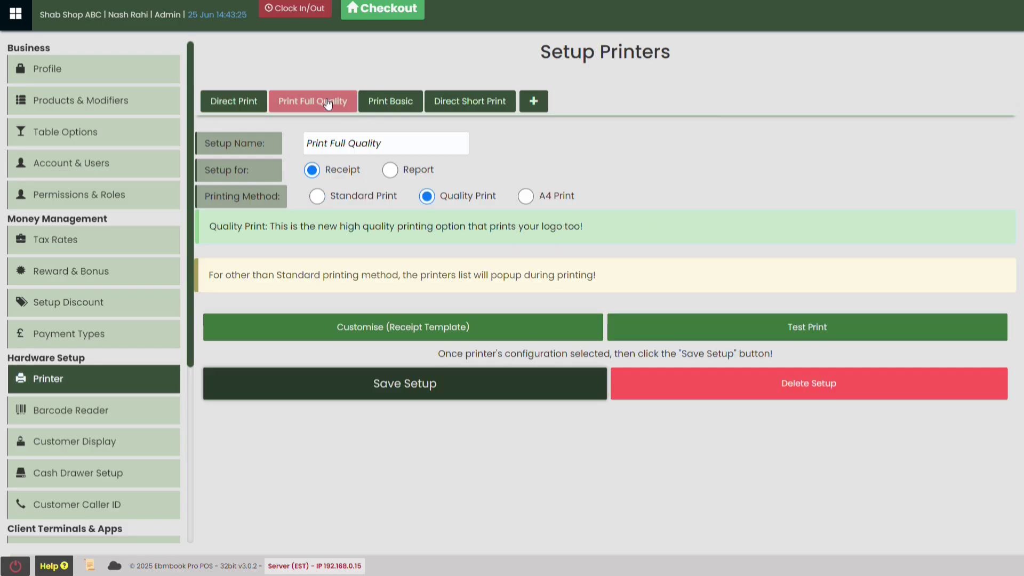
pyautogui.click(418, 327)
pyautogui.scroll(-1, 657, 308)
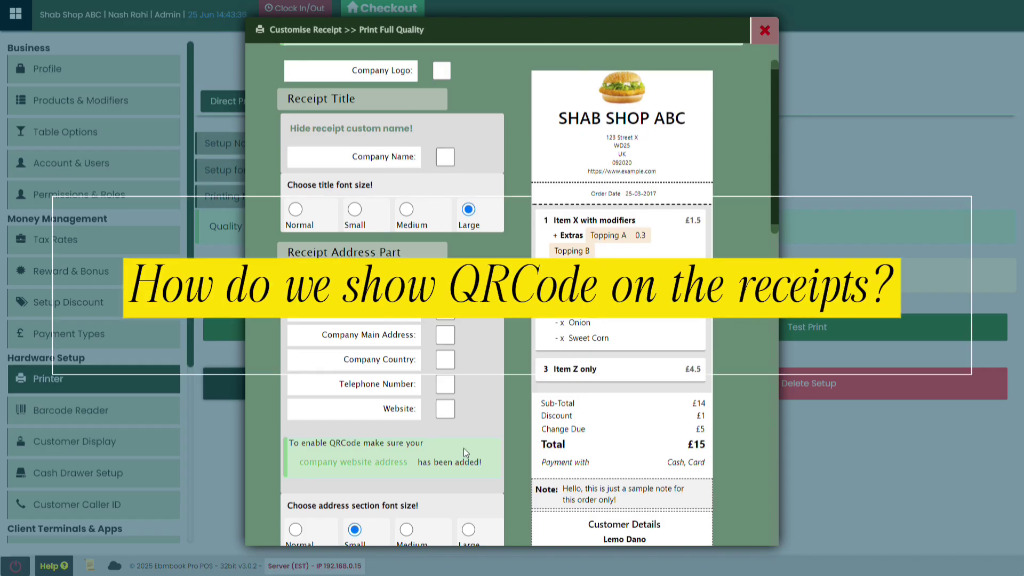
pyautogui.scroll(-4, 624, 396)
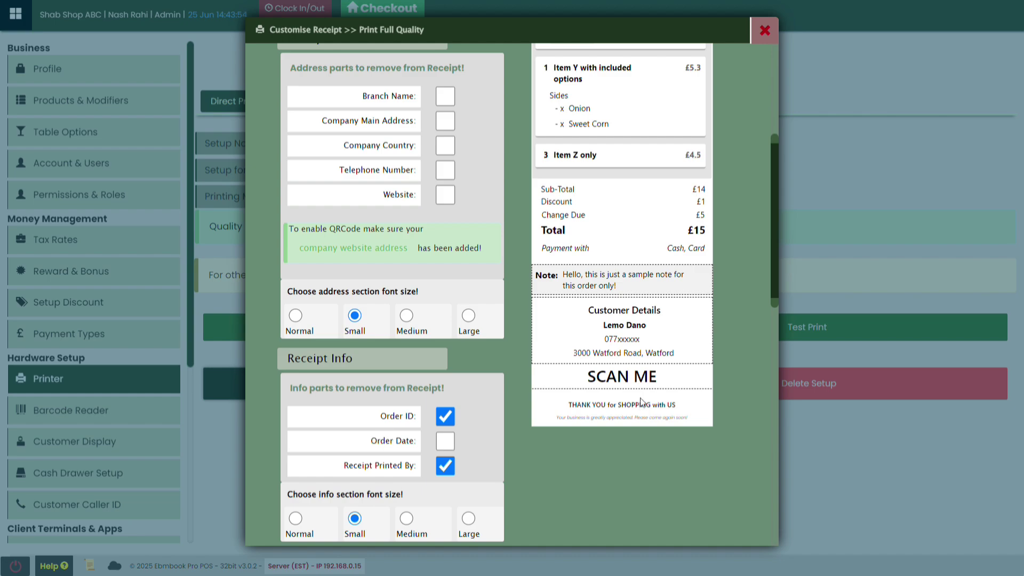
pyautogui.scroll(5, 640, 384)
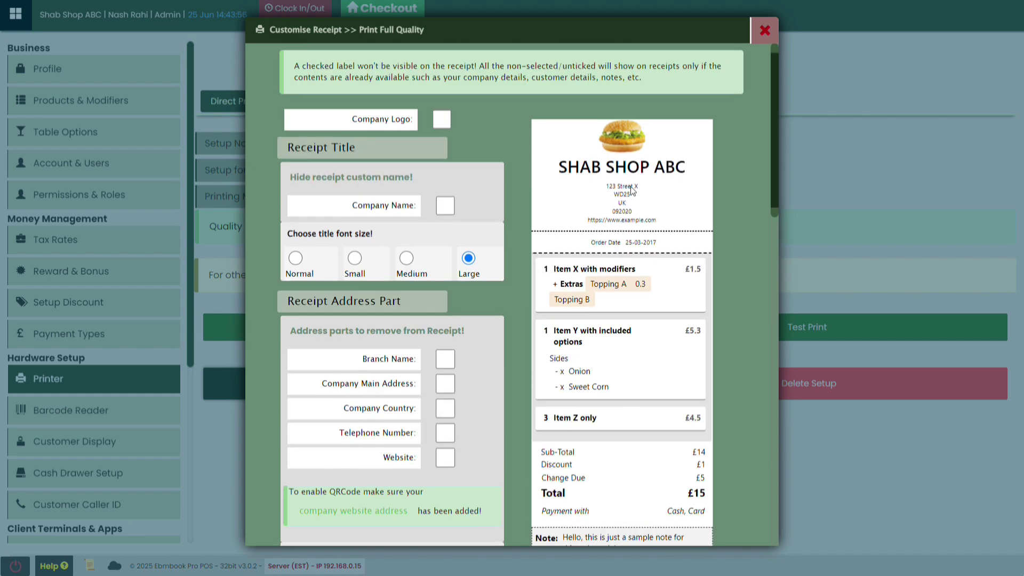
pyautogui.scroll(-3, 341, 341)
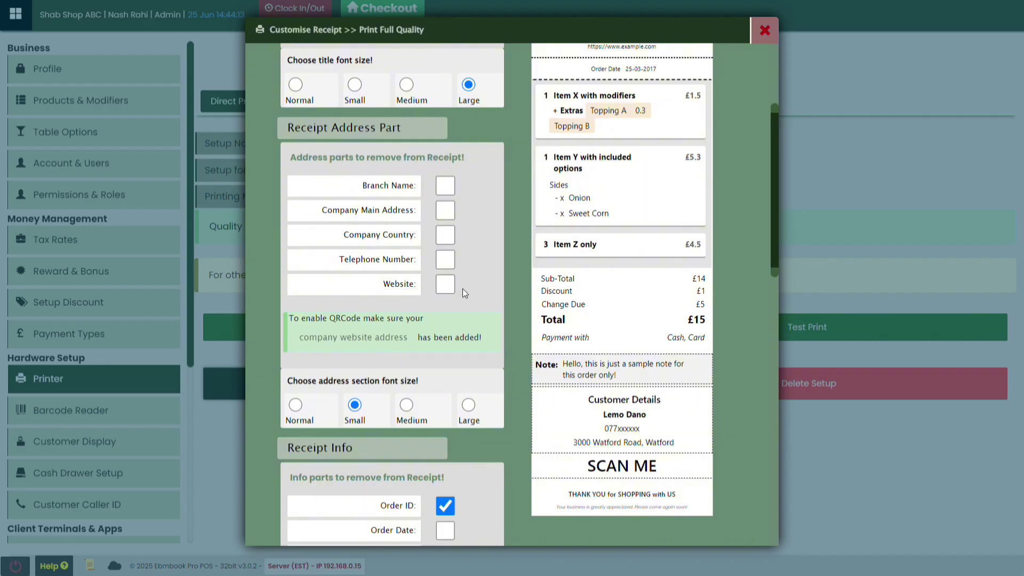
# Open the company website settings from the receipt template's QR code note and look over the store details.
pyautogui.scroll(3, 614, 196)
pyautogui.scroll(-5, 630, 227)
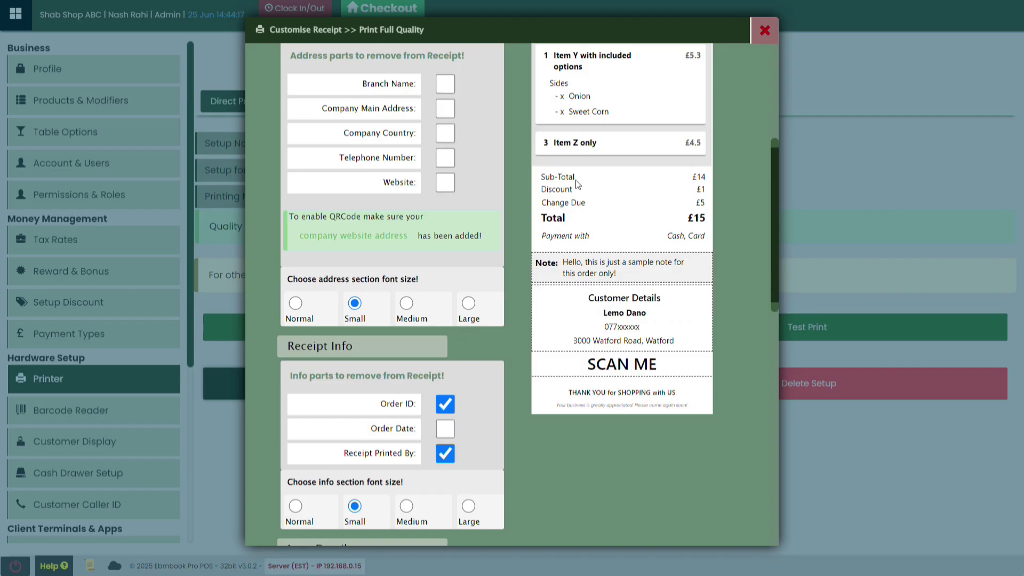
pyautogui.scroll(6, 529, 357)
pyautogui.scroll(-8, 603, 384)
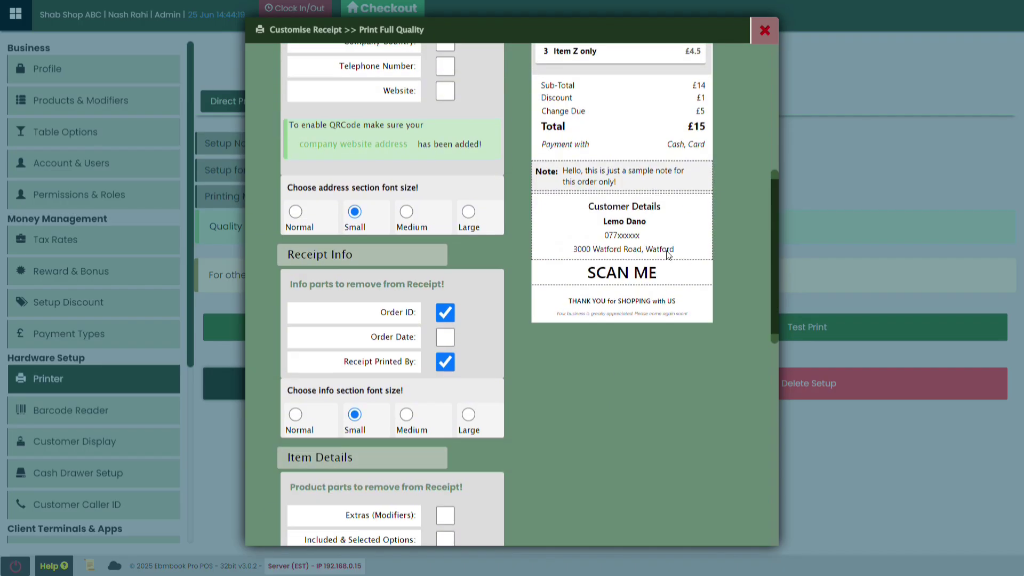
pyautogui.scroll(7, 667, 256)
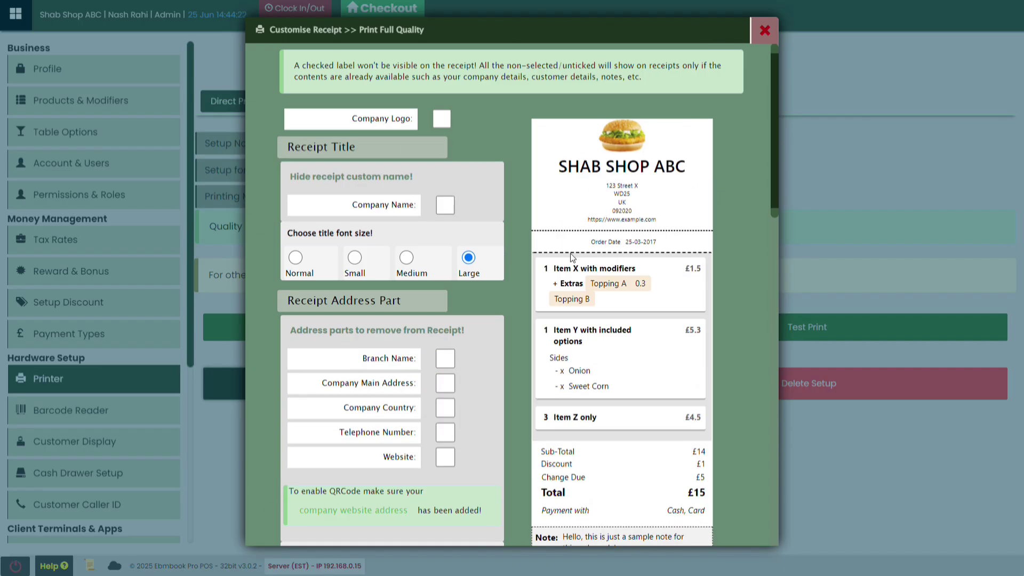
pyautogui.scroll(-4, 574, 258)
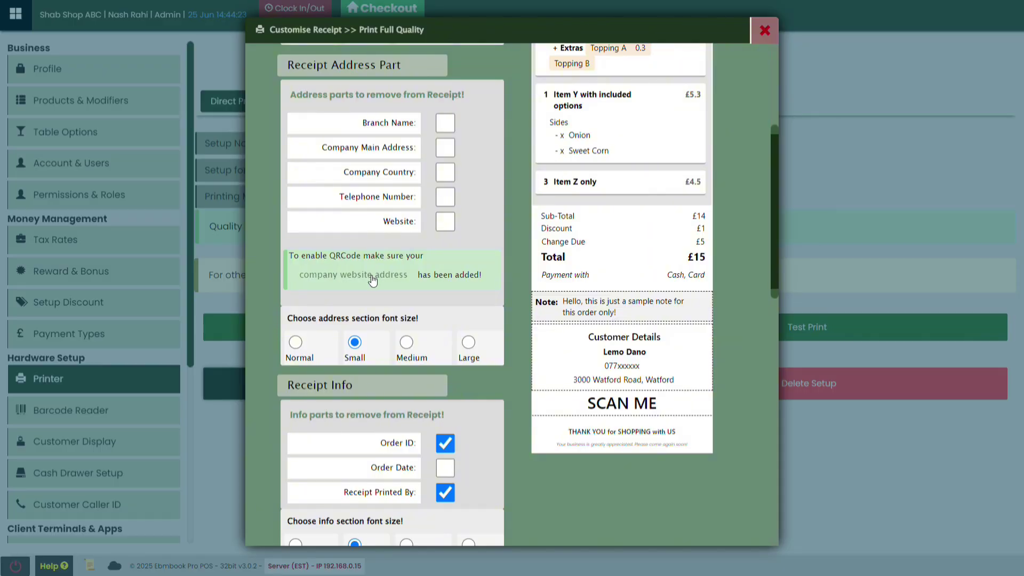
pyautogui.click(372, 276)
pyautogui.scroll(-3, 559, 338)
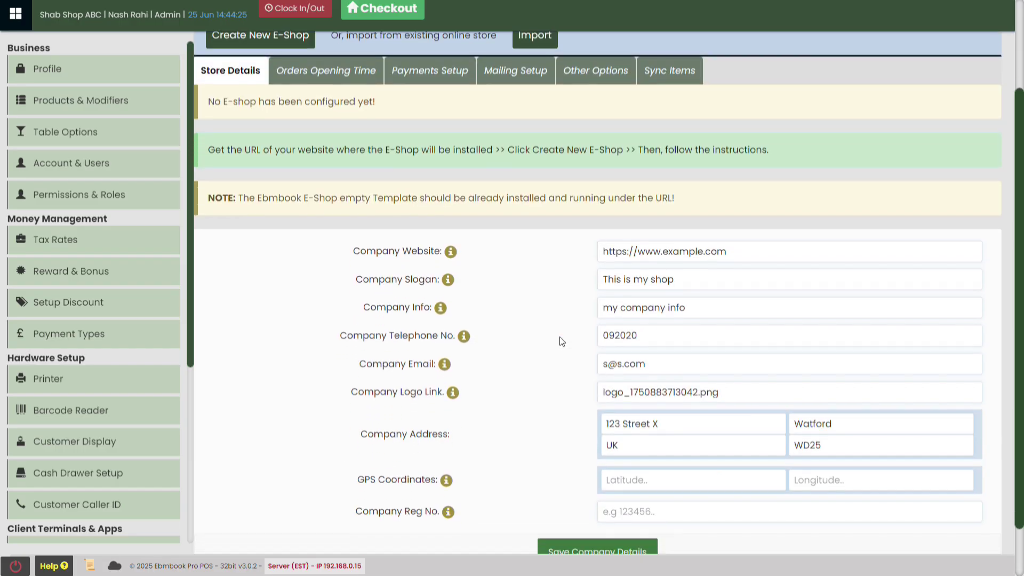
pyautogui.scroll(3, 434, 185)
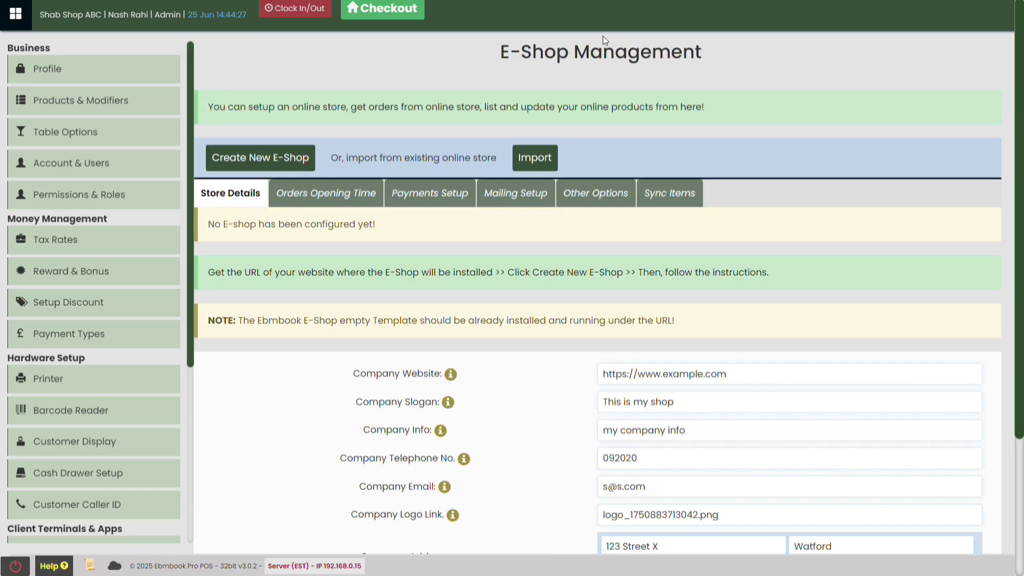
pyautogui.scroll(-1, 357, 360)
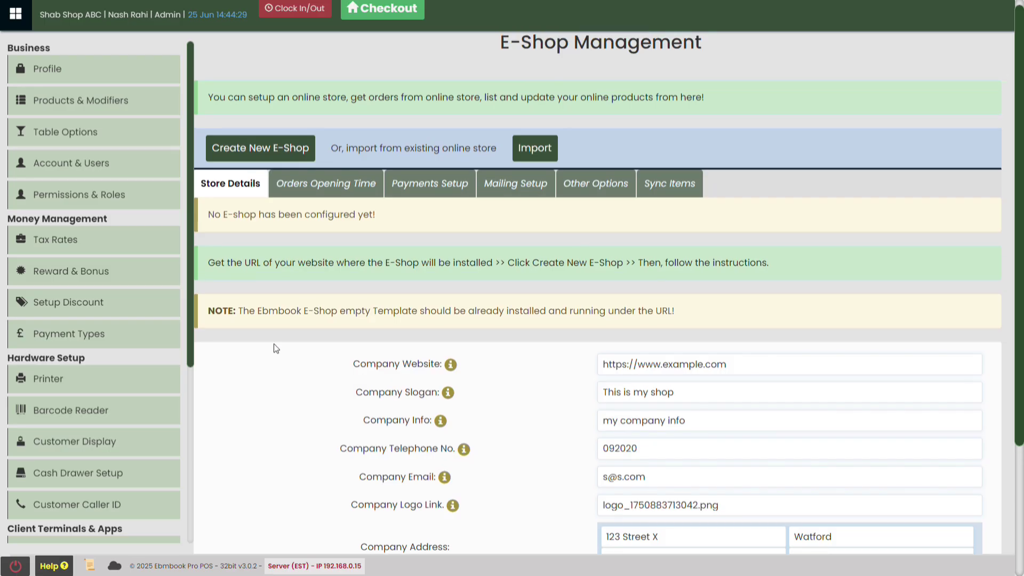
pyautogui.scroll(-5, 103, 333)
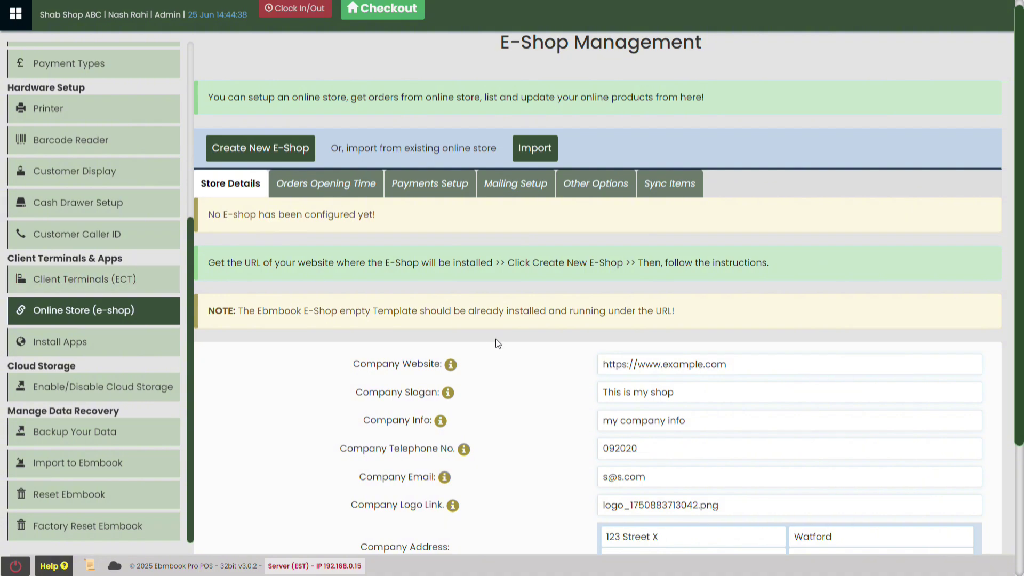
pyautogui.click(722, 365)
pyautogui.scroll(-3, 629, 379)
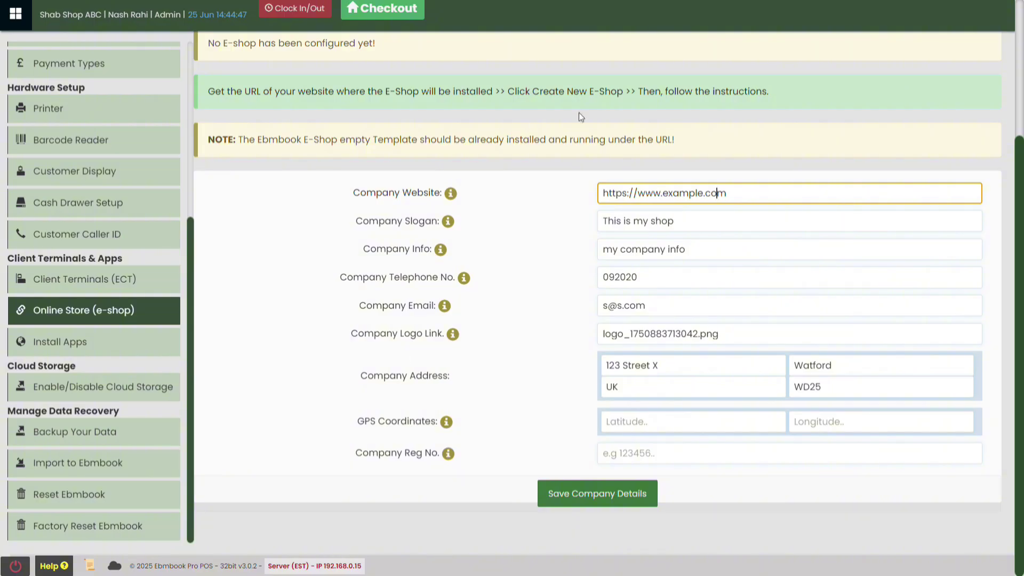
pyautogui.scroll(3, 630, 292)
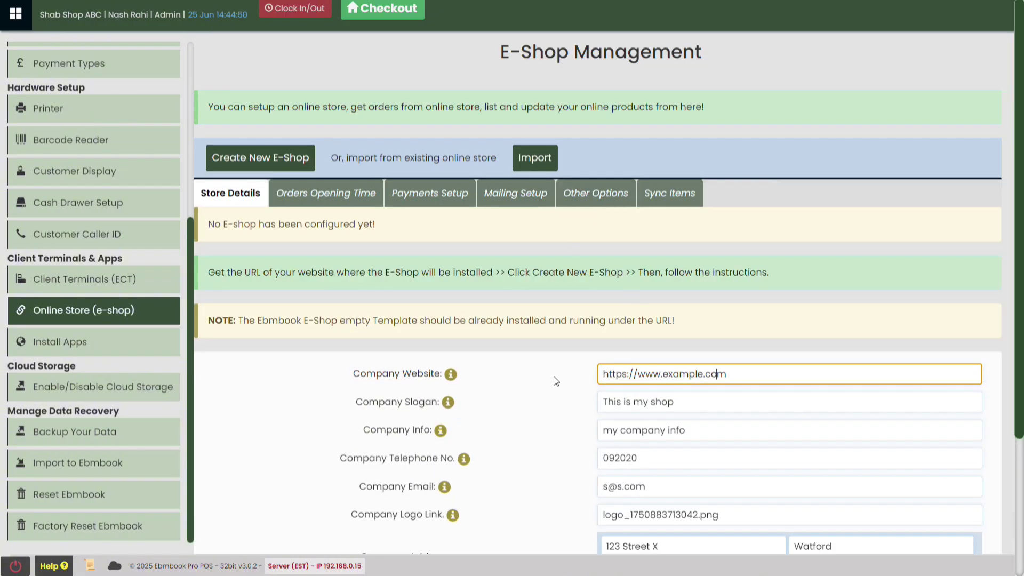
pyautogui.doubleClick(676, 374)
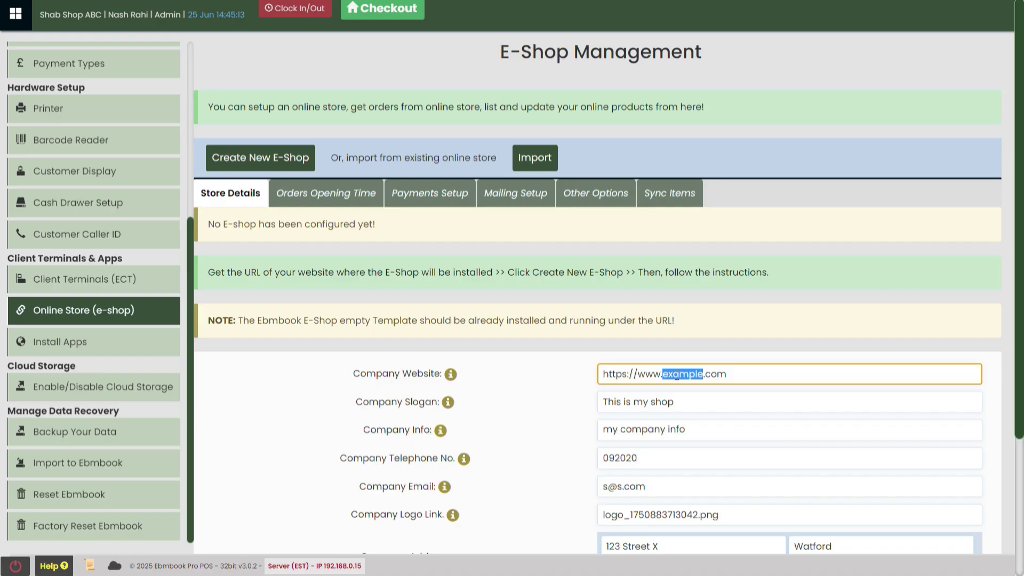
pyautogui.write('MY')
pyautogui.press('BackSpace')
pyautogui.press('BackSpace')
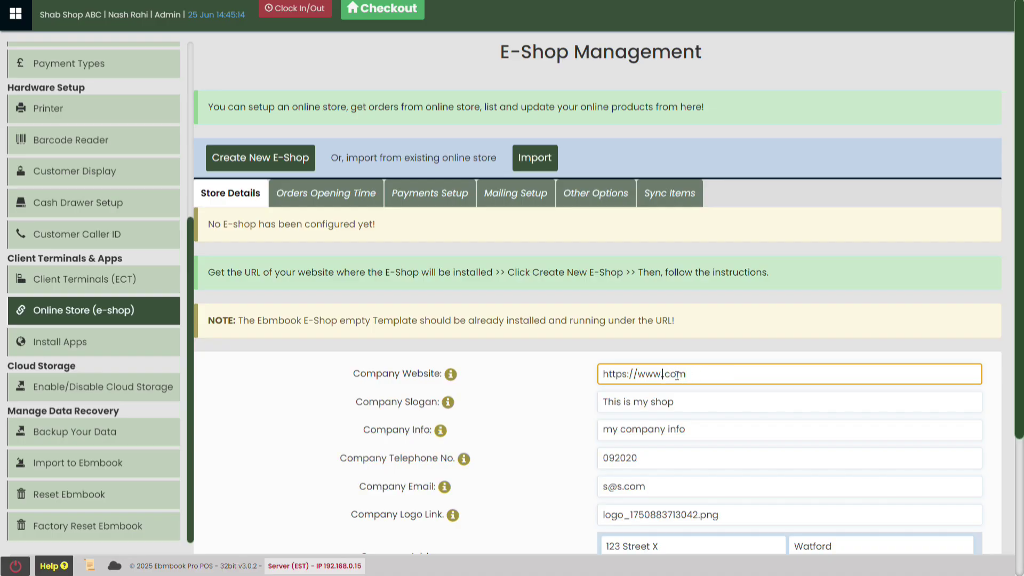
pyautogui.write('mywebsite.')
pyautogui.scroll(-3, 471, 319)
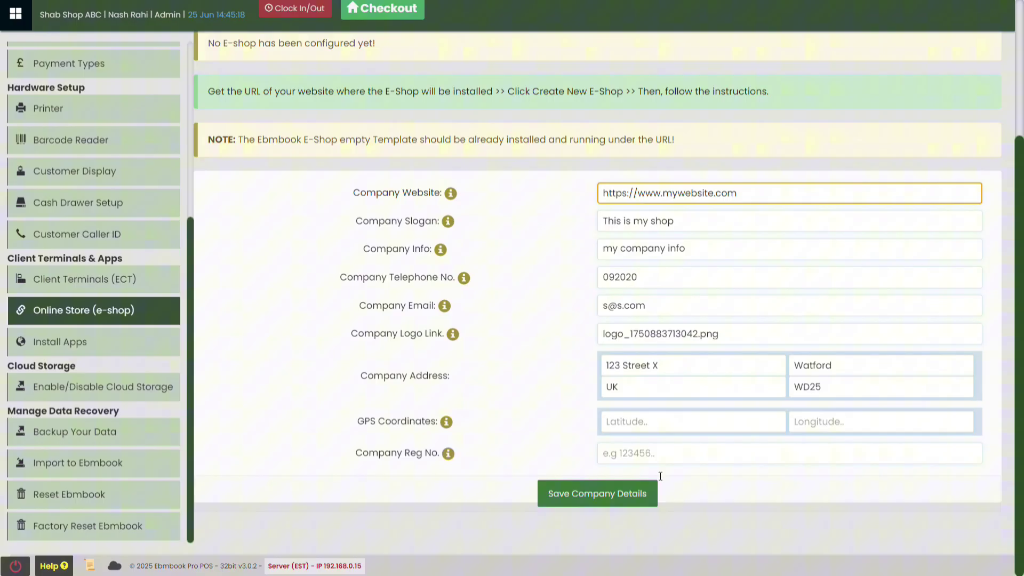
pyautogui.click(595, 499)
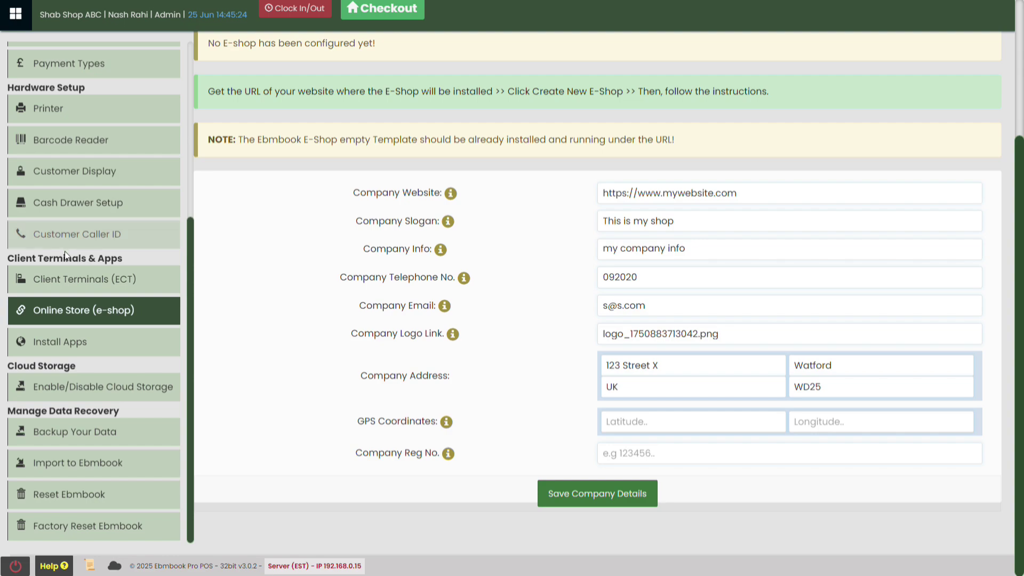
# Reopen the Print Full Quality receipt template from the printer setup and check the website line and scan area in the preview.
pyautogui.click(96, 110)
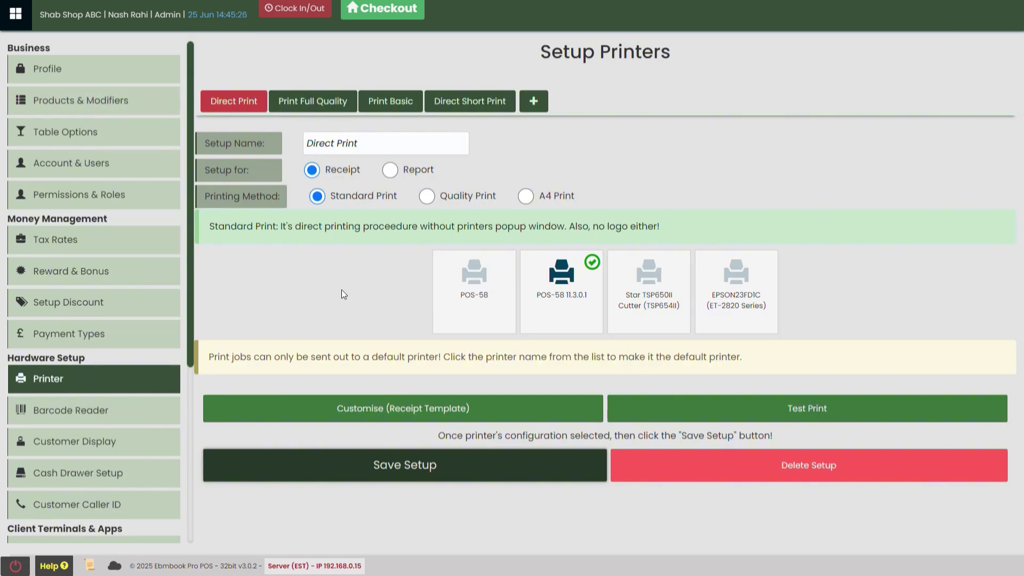
pyautogui.click(313, 100)
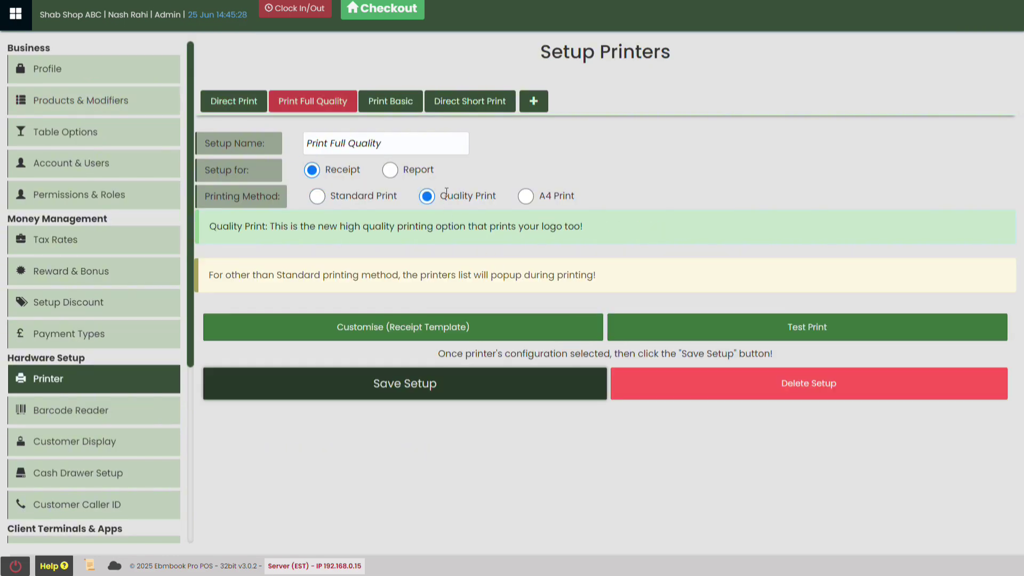
pyautogui.click(399, 323)
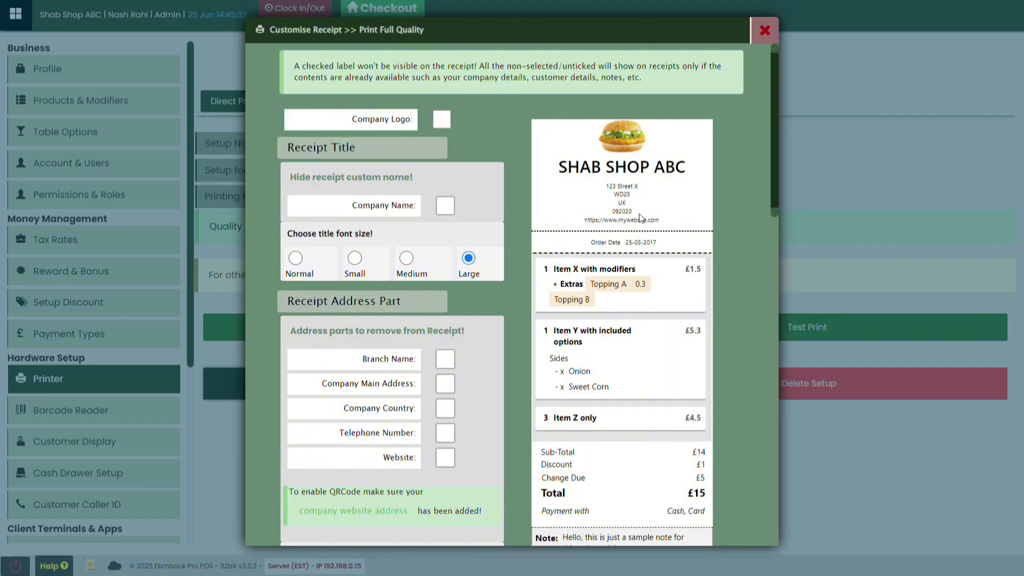
pyautogui.scroll(-5, 632, 224)
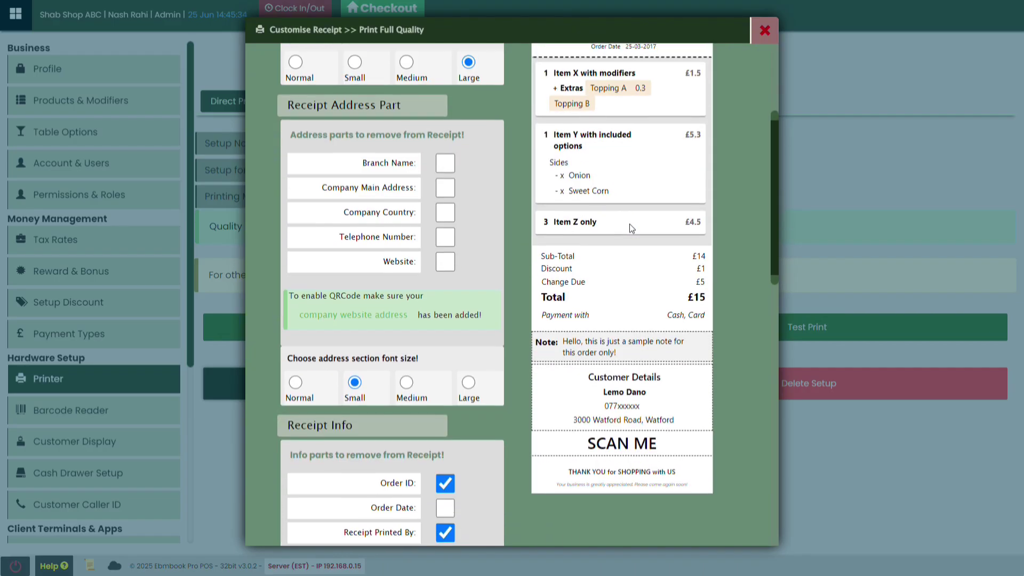
pyautogui.scroll(5, 640, 104)
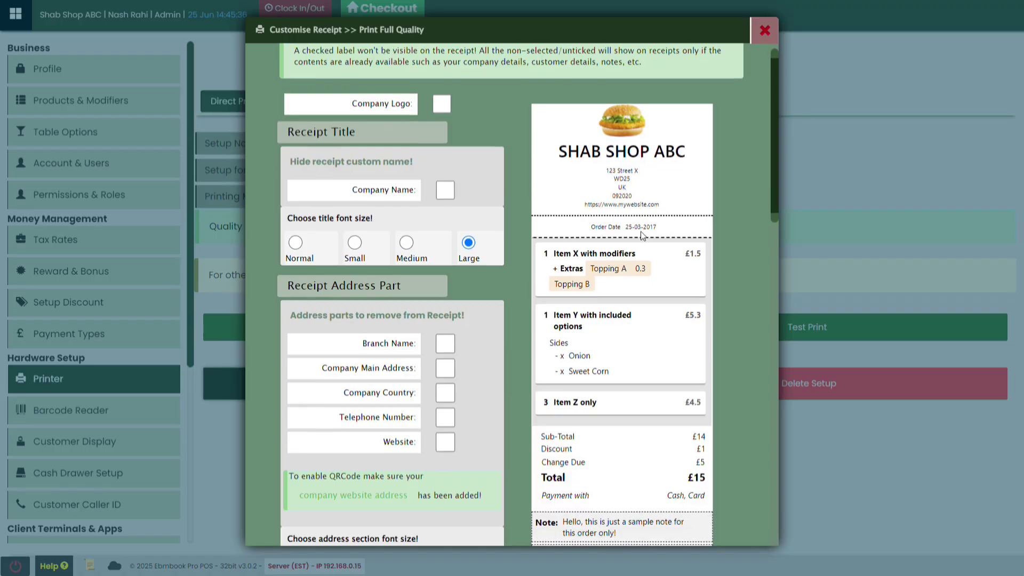
pyautogui.scroll(-5, 643, 236)
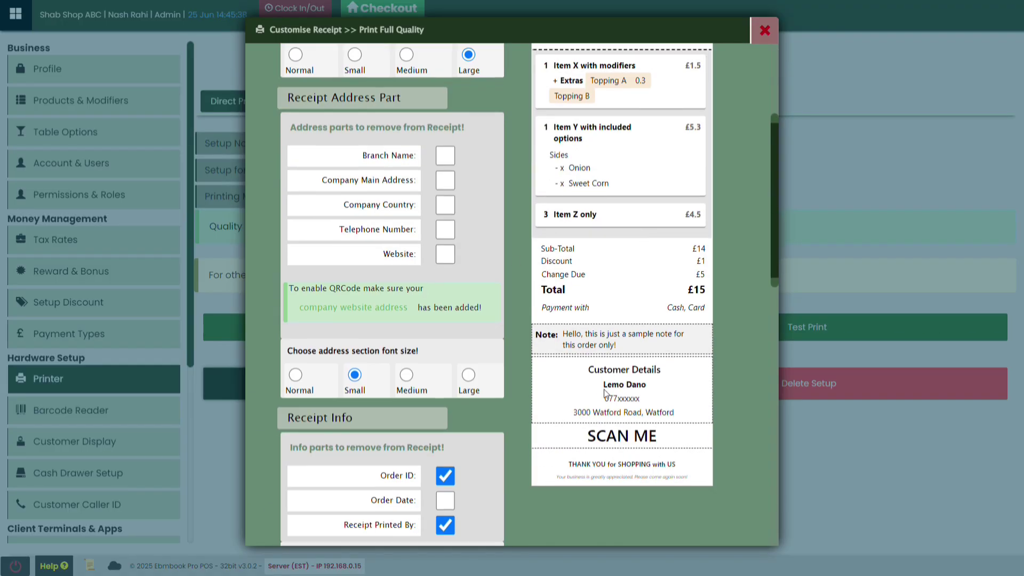
pyautogui.scroll(5, 622, 408)
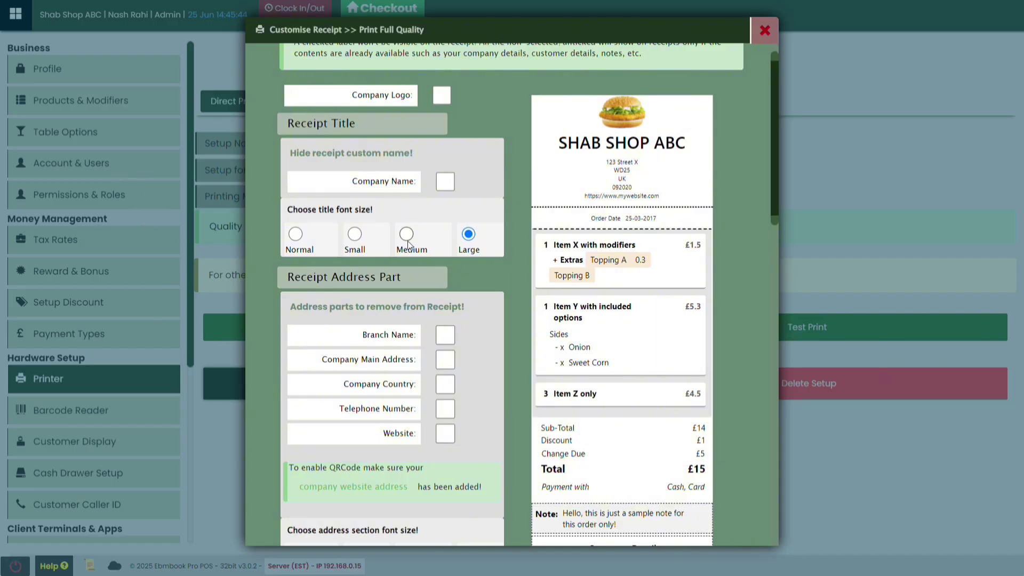
pyautogui.scroll(1, 480, 343)
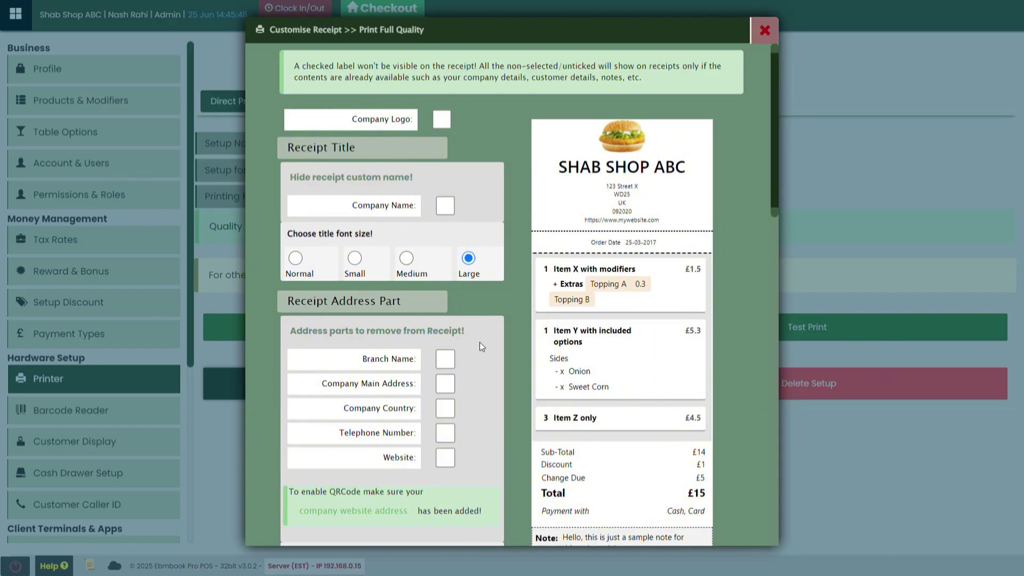
# Try hiding the website in the receipt address part and show it again.
pyautogui.scroll(-8, 481, 347)
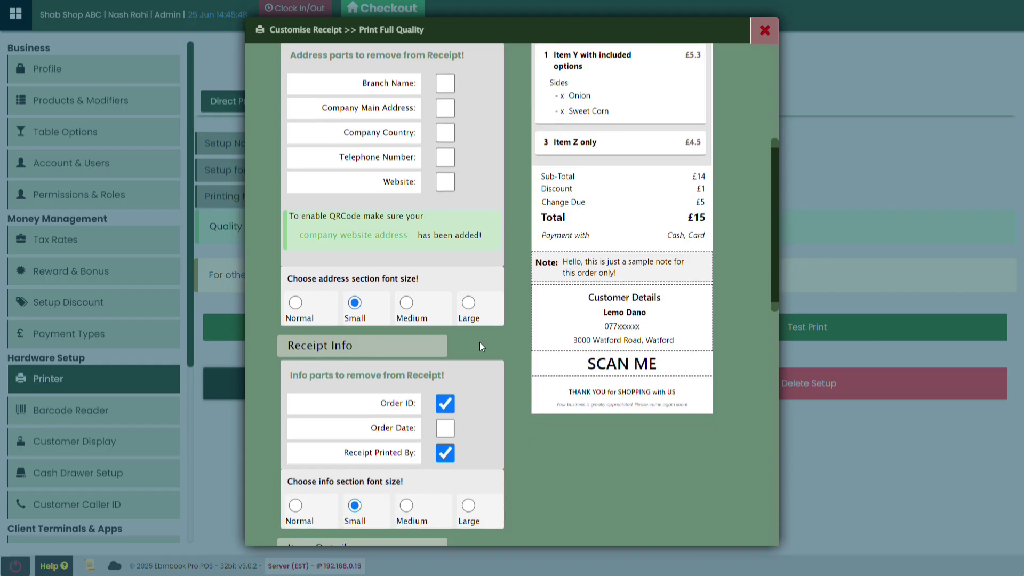
pyautogui.scroll(8, 584, 270)
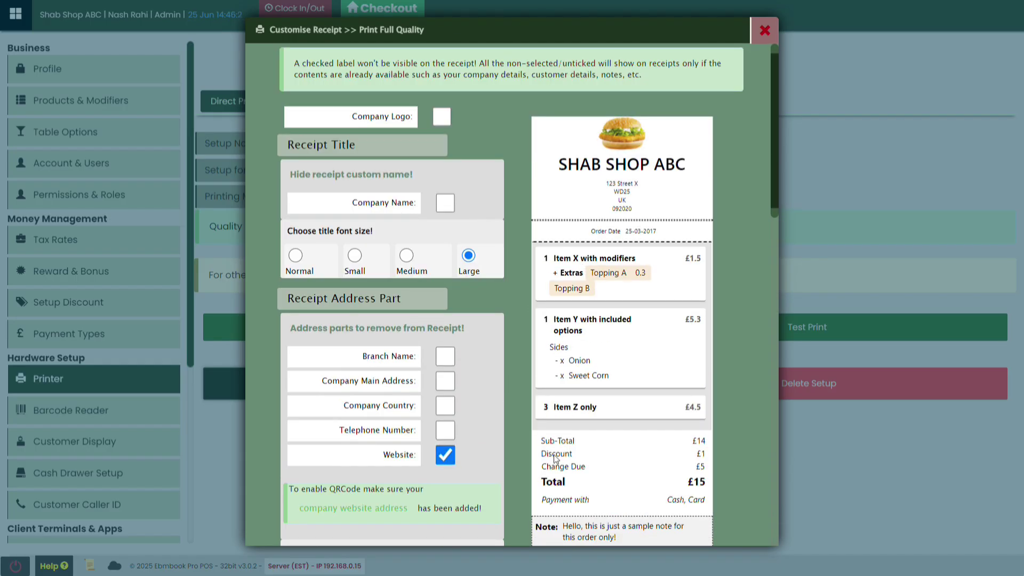
pyautogui.click(445, 456)
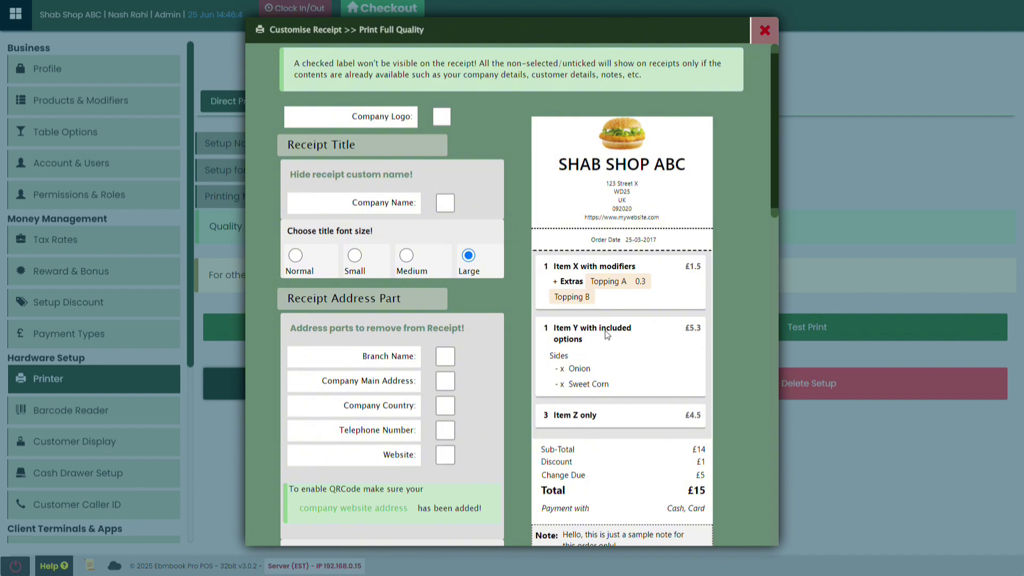
# Save the customised receipt template and the Print Full Quality printer setup.
pyautogui.scroll(-20, 606, 330)
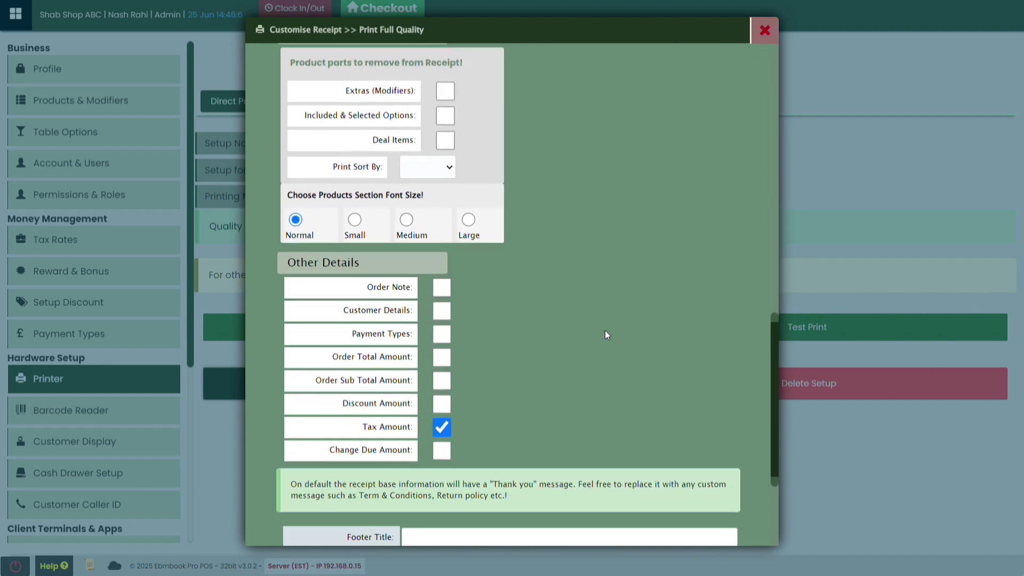
pyautogui.click(498, 500)
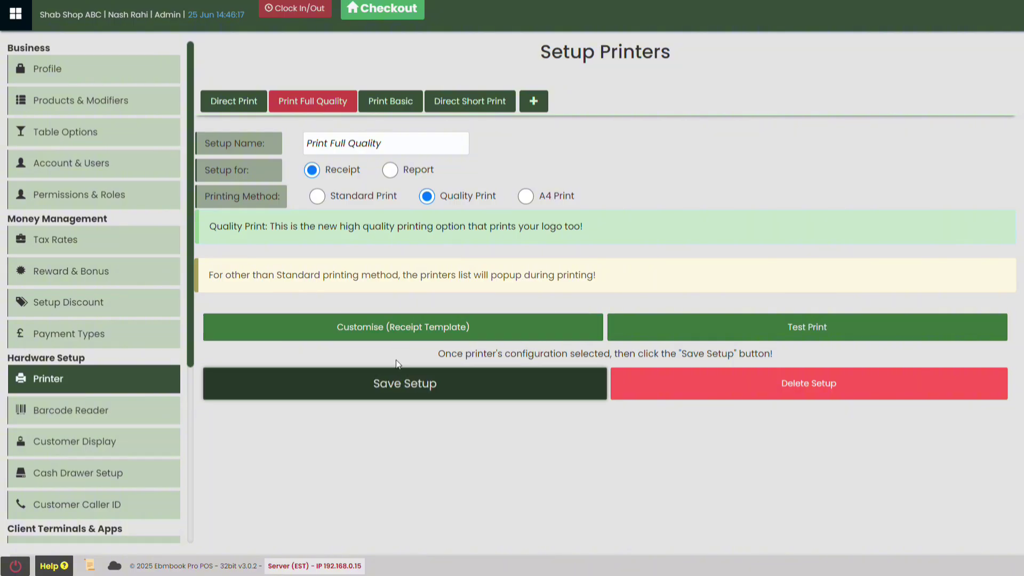
pyautogui.click(396, 389)
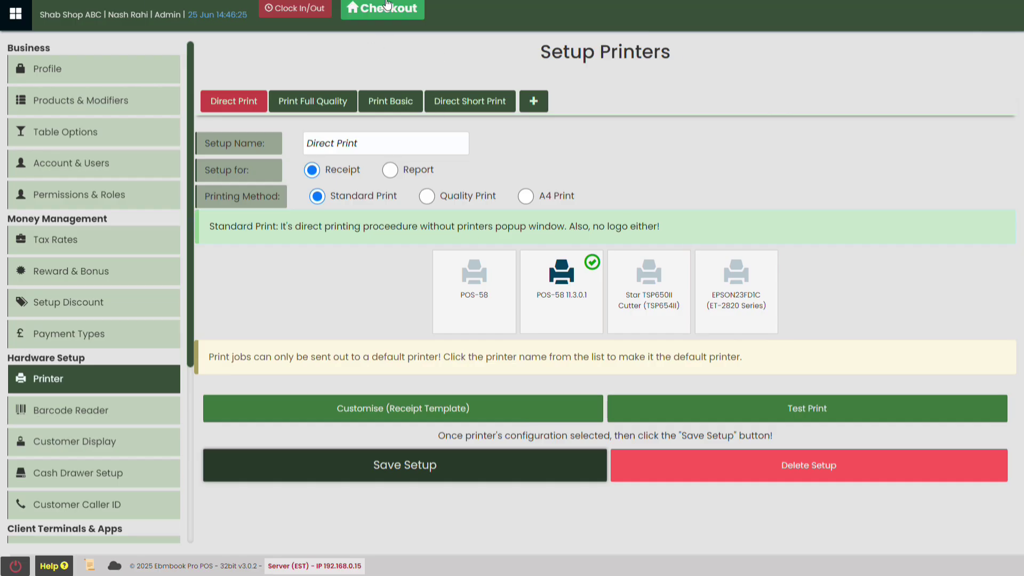